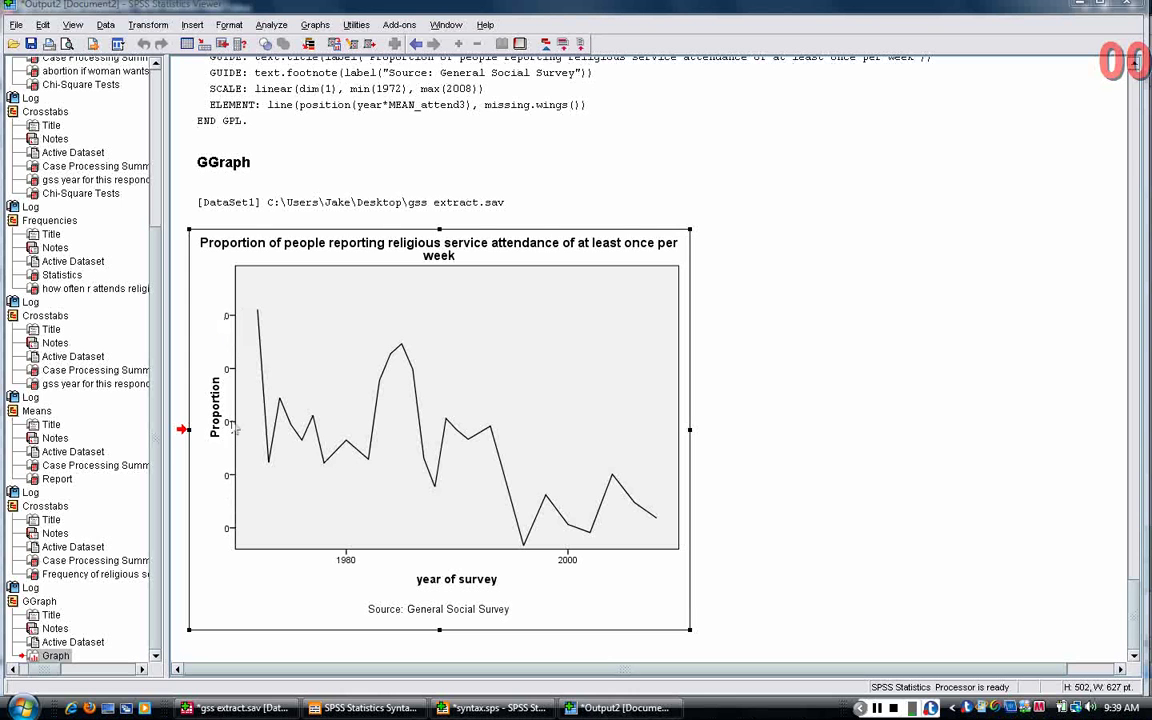
In Variable View, change attend3's Decimals from 0 to 2 and leave its width at 8
{"action": "left_click", "coordinate": [236, 707]}
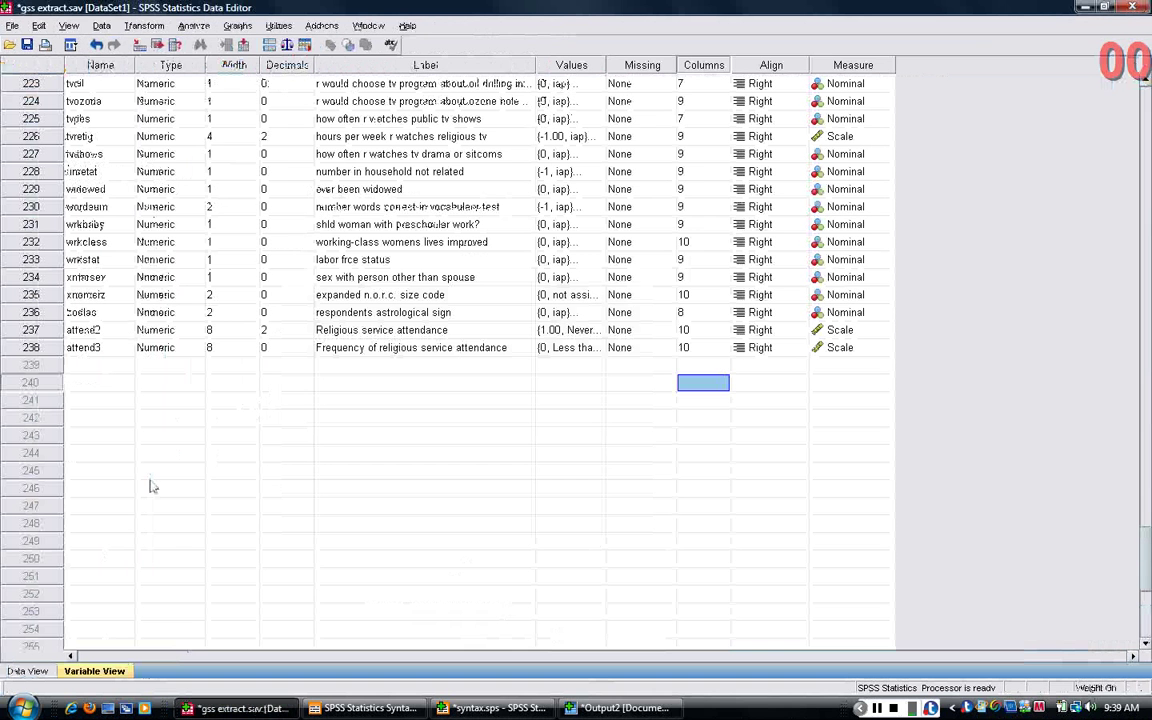
{"action": "left_click", "coordinate": [50, 347]}
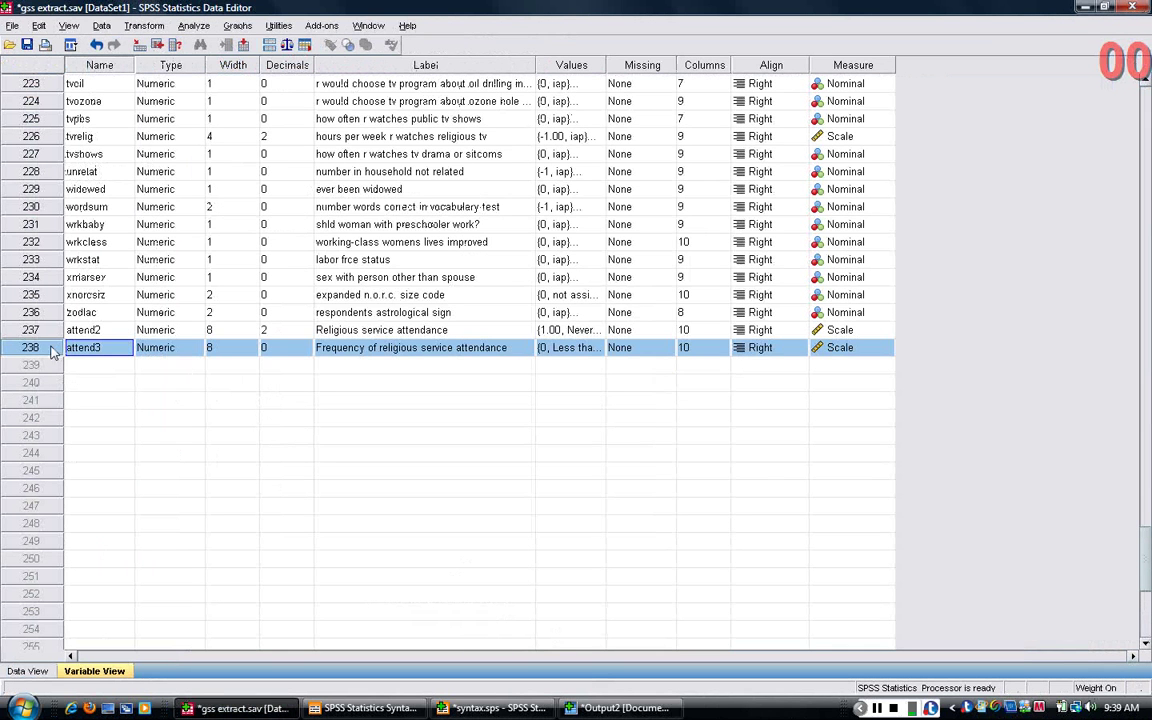
{"action": "left_click", "coordinate": [225, 347]}
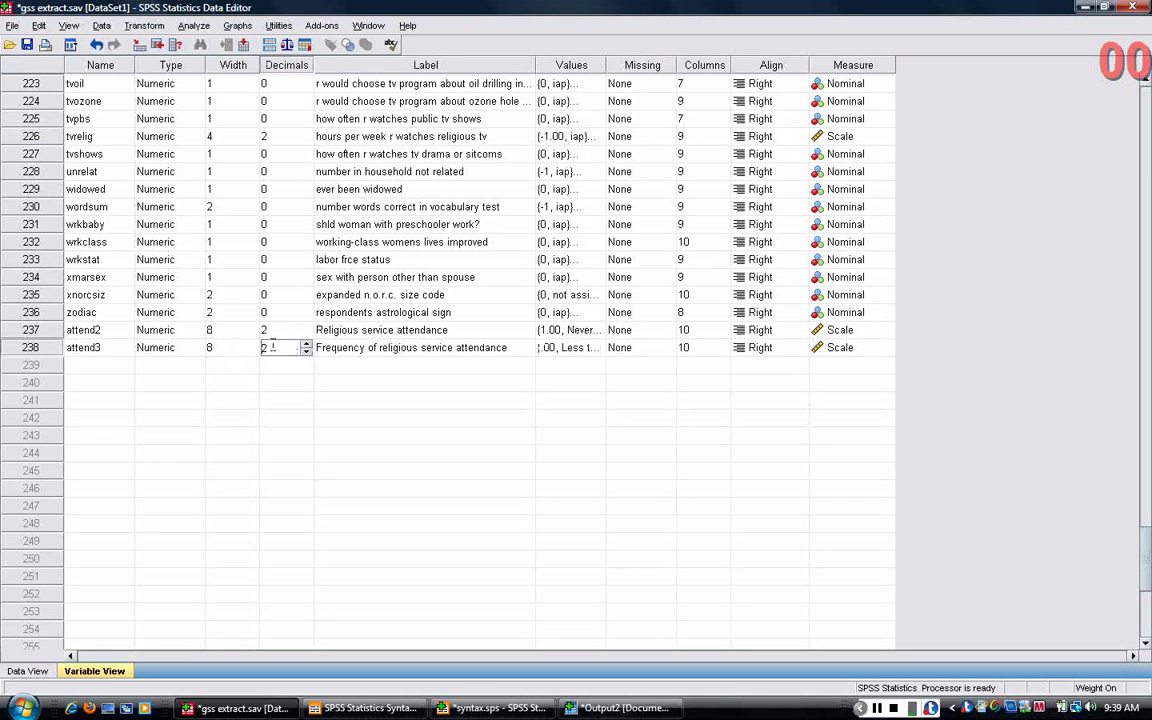
{"action": "left_click", "coordinate": [97, 347]}
{"action": "left_click", "coordinate": [290, 347]}
Open Chart Builder with the mean attendance-by-year line chart and place it beside Element Properties
{"action": "left_click", "coordinate": [237, 26]}
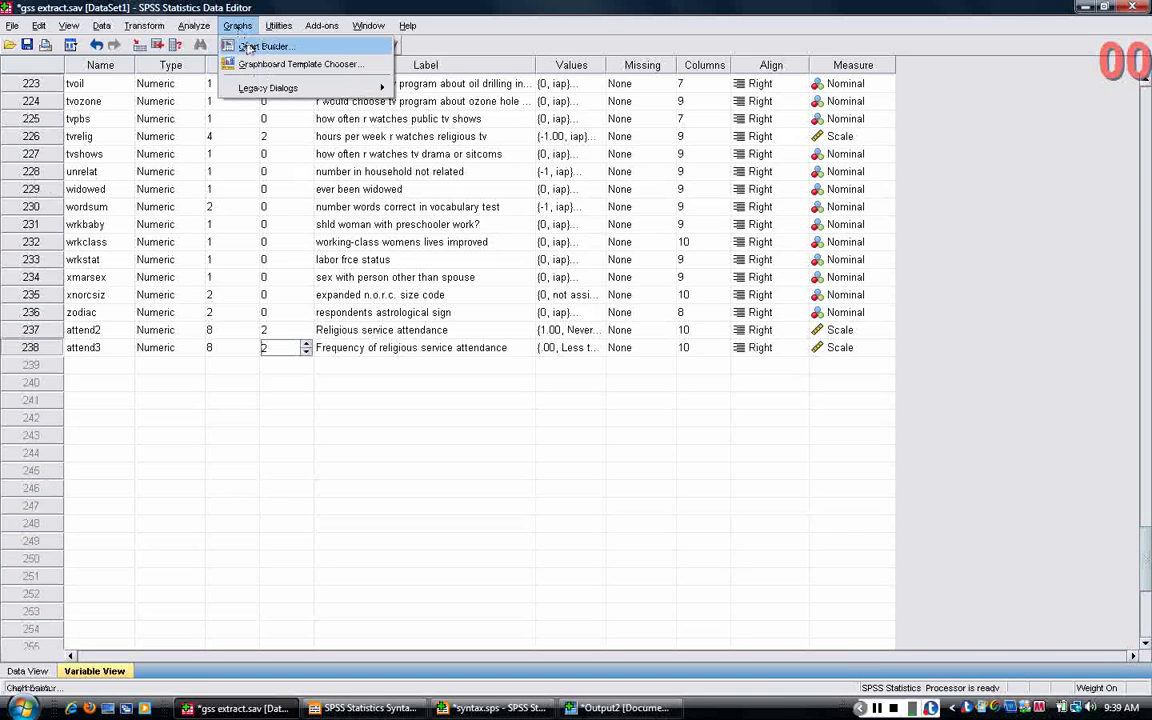
{"action": "left_click", "coordinate": [251, 47]}
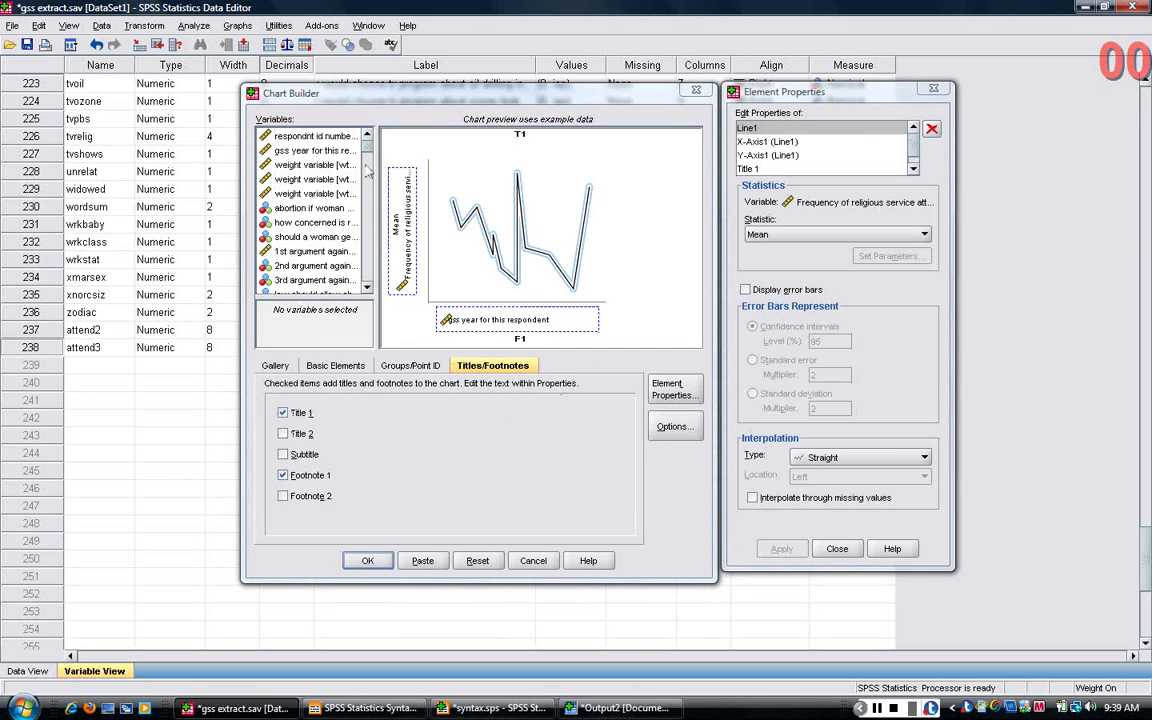
{"action": "mouse_move", "coordinate": [367, 145]}
{"action": "left_mouse_down"}
{"action": "mouse_move", "coordinate": [370, 183]}
{"action": "mouse_move", "coordinate": [378, 125]}
{"action": "left_mouse_up"}
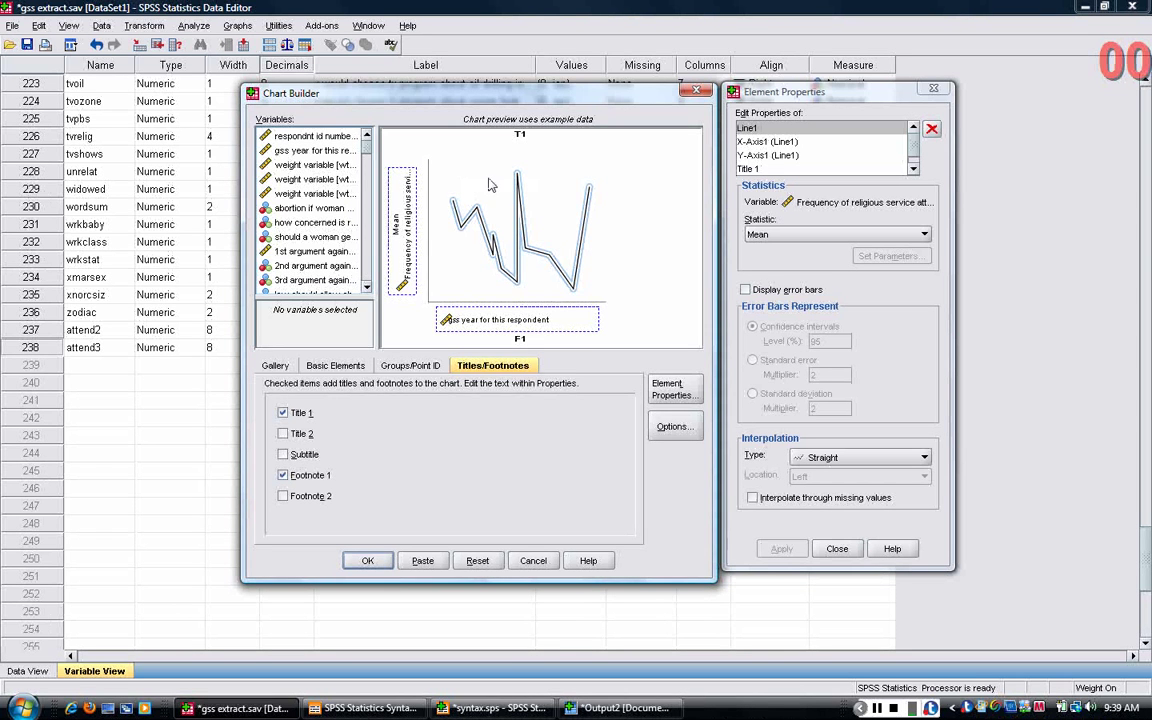
{"action": "mouse_move", "coordinate": [487, 101]}
{"action": "left_mouse_down"}
{"action": "mouse_move", "coordinate": [490, 78]}
{"action": "mouse_move", "coordinate": [479, 93]}
{"action": "left_mouse_up"}
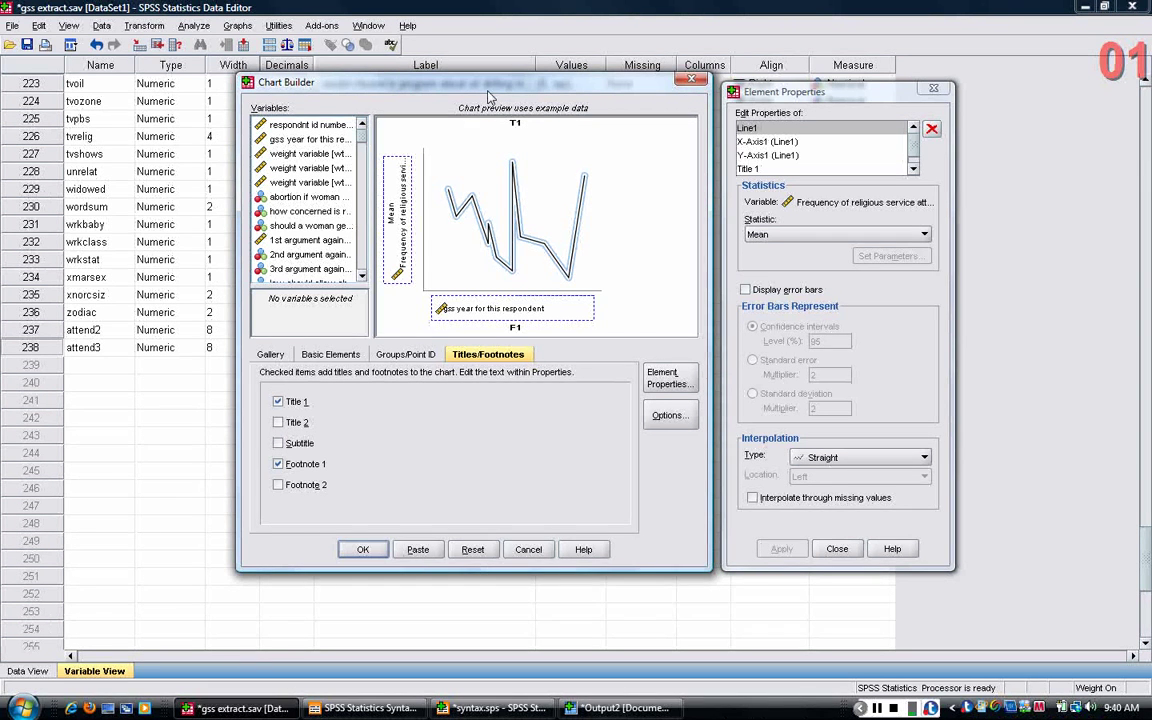
{"action": "left_click_drag", "start_coordinate": [489, 95], "coordinate": [493, 93]}
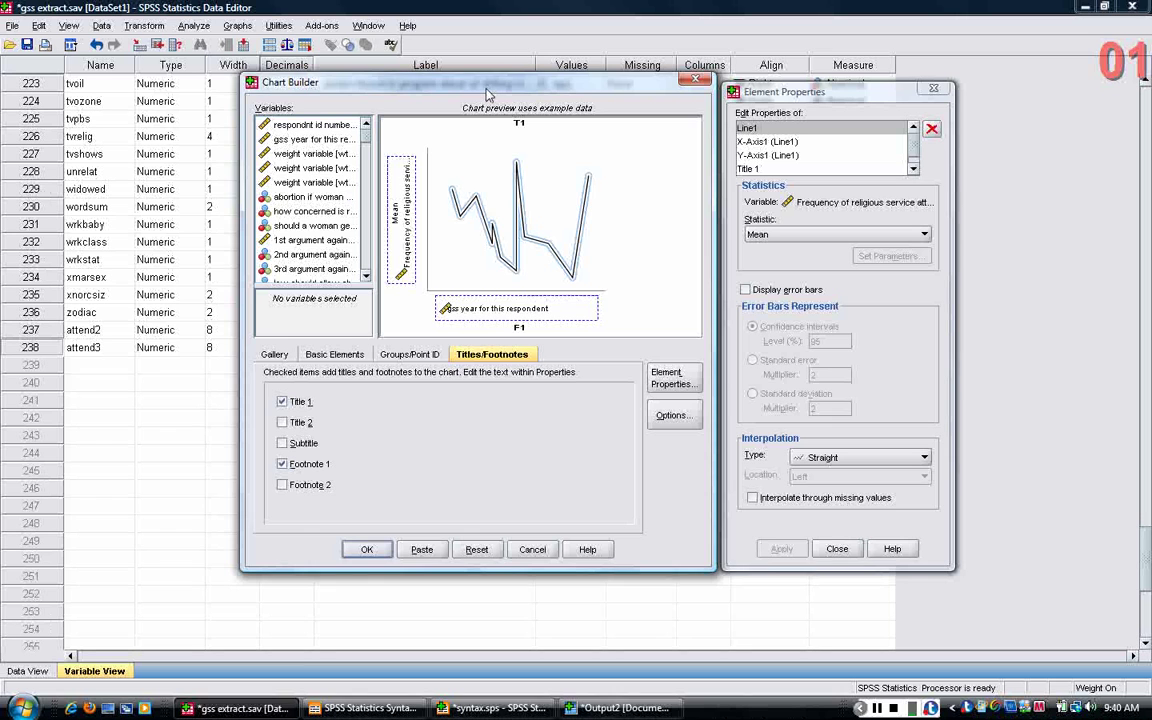
{"action": "left_click_drag", "start_coordinate": [490, 90], "coordinate": [492, 92]}
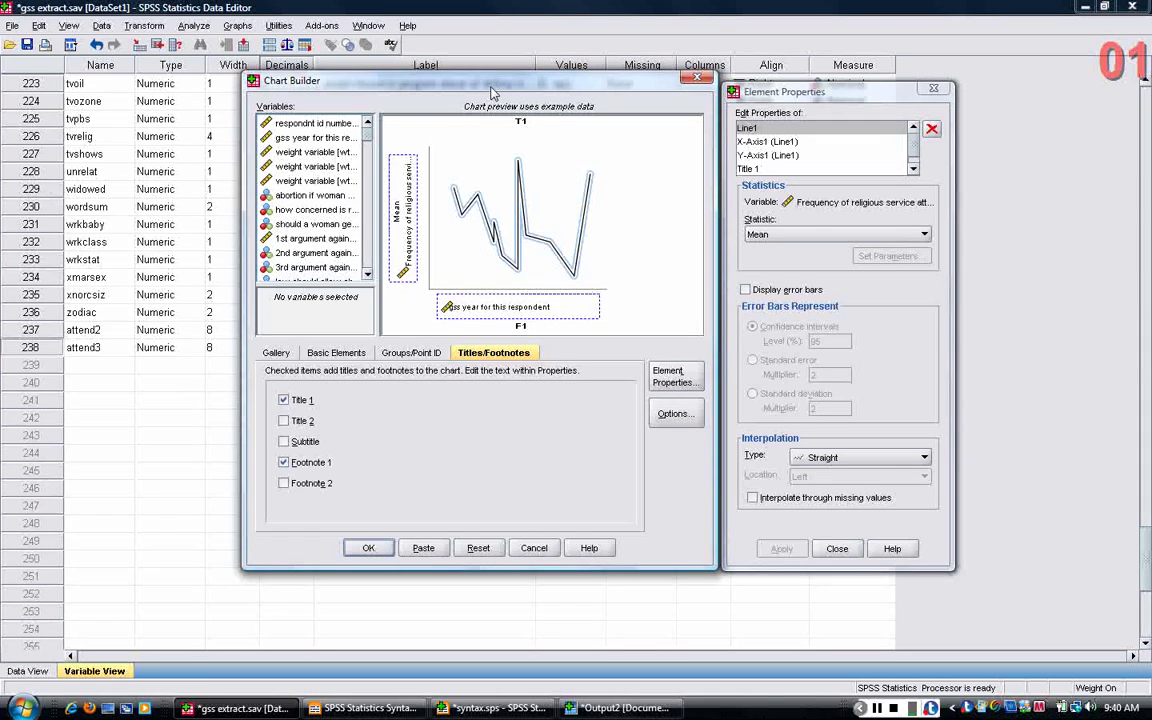
Set the year axis (X-Axis1) major increment to 4 and apply
{"action": "left_click", "coordinate": [762, 143]}
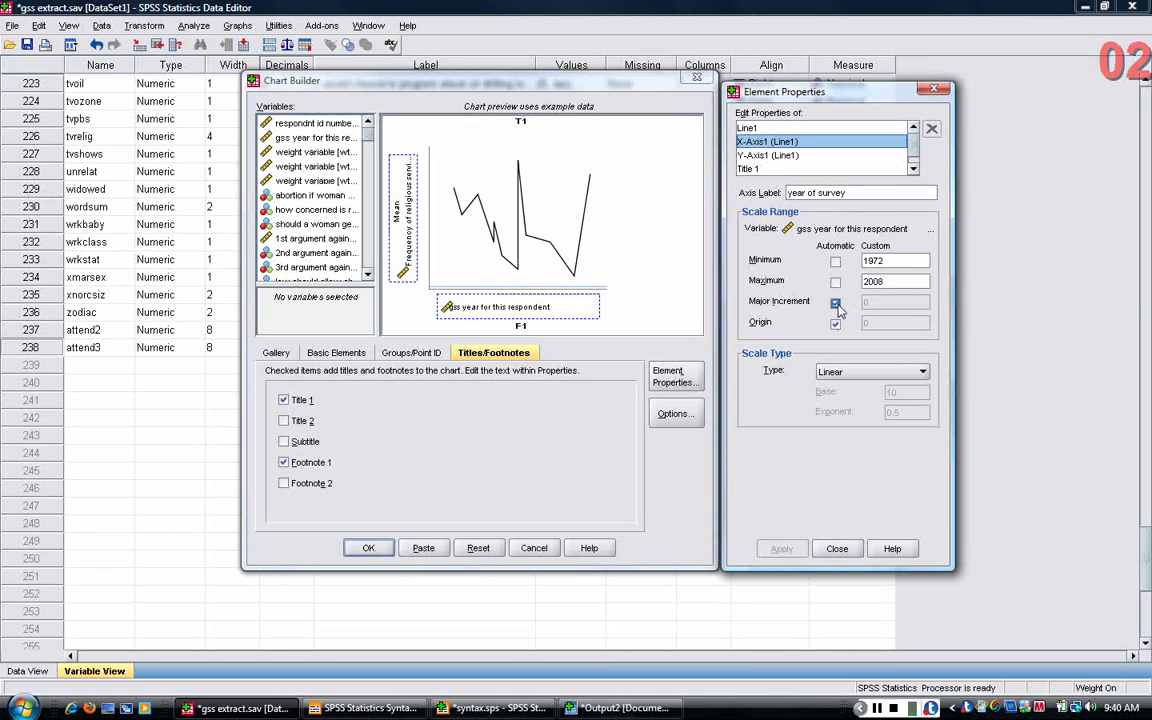
{"action": "left_click", "coordinate": [836, 304]}
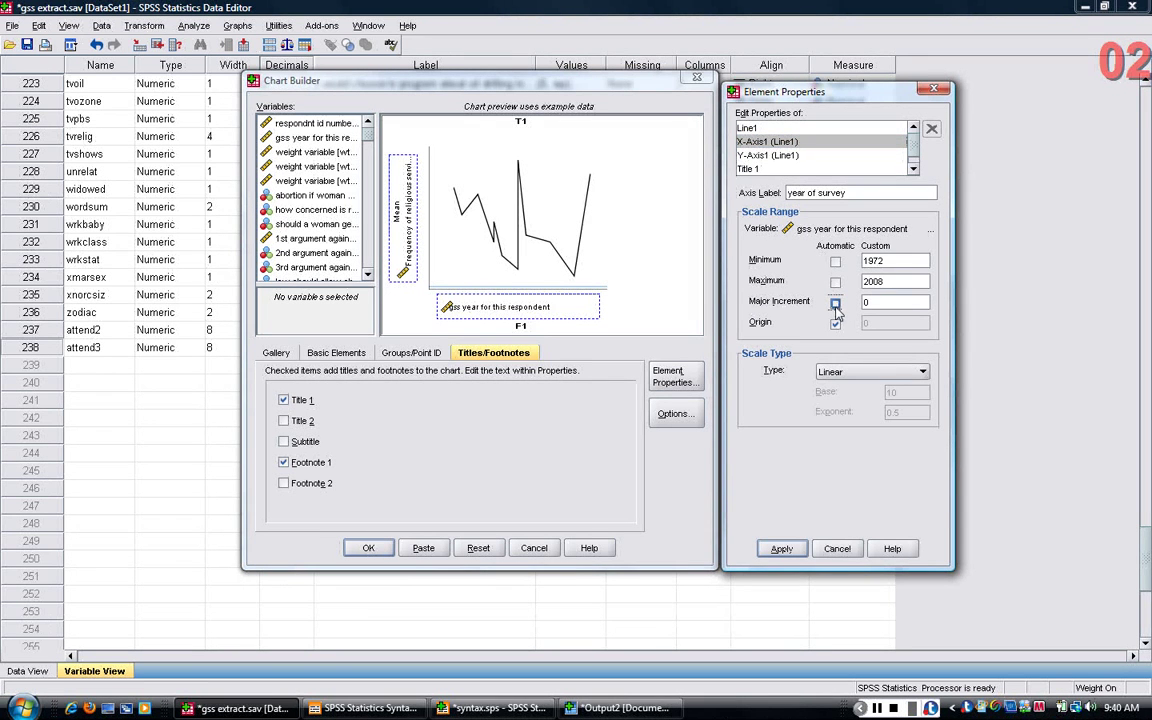
{"action": "key", "text": "Tab"}
{"action": "type", "text": "4"}
{"action": "left_click", "coordinate": [782, 548]}
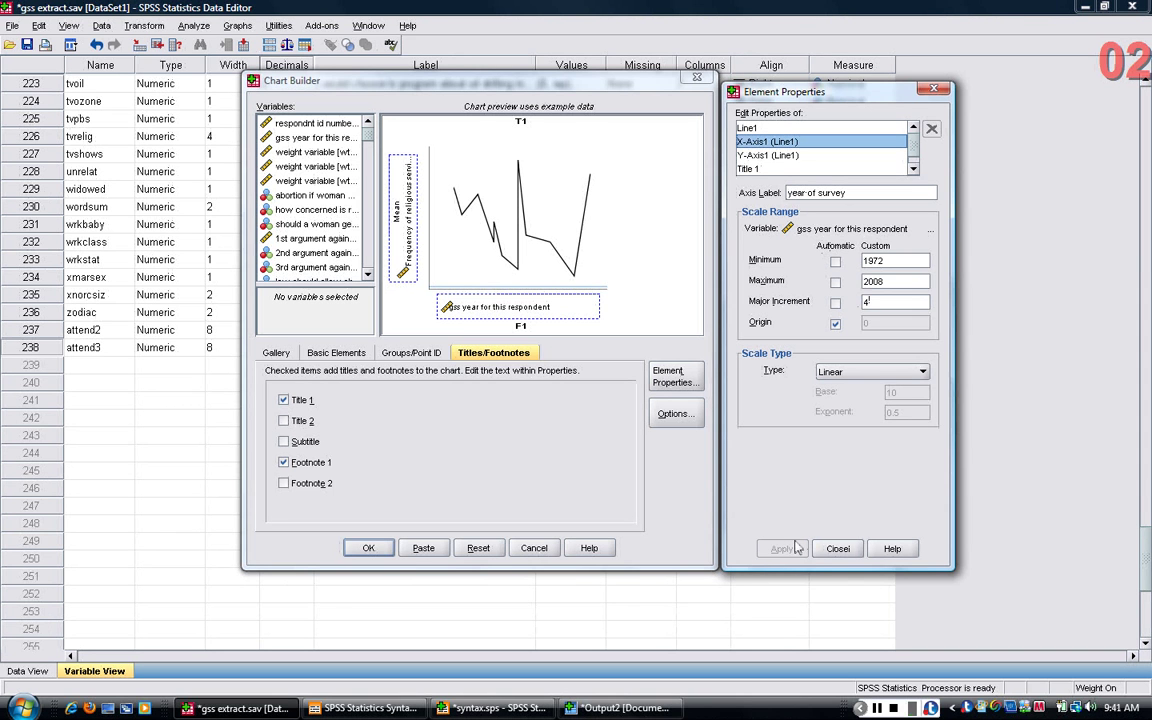
Set the Proportion axis (Y-Axis1) to minimum 0, maximum 1, increment .05 and apply
{"action": "left_click", "coordinate": [768, 156]}
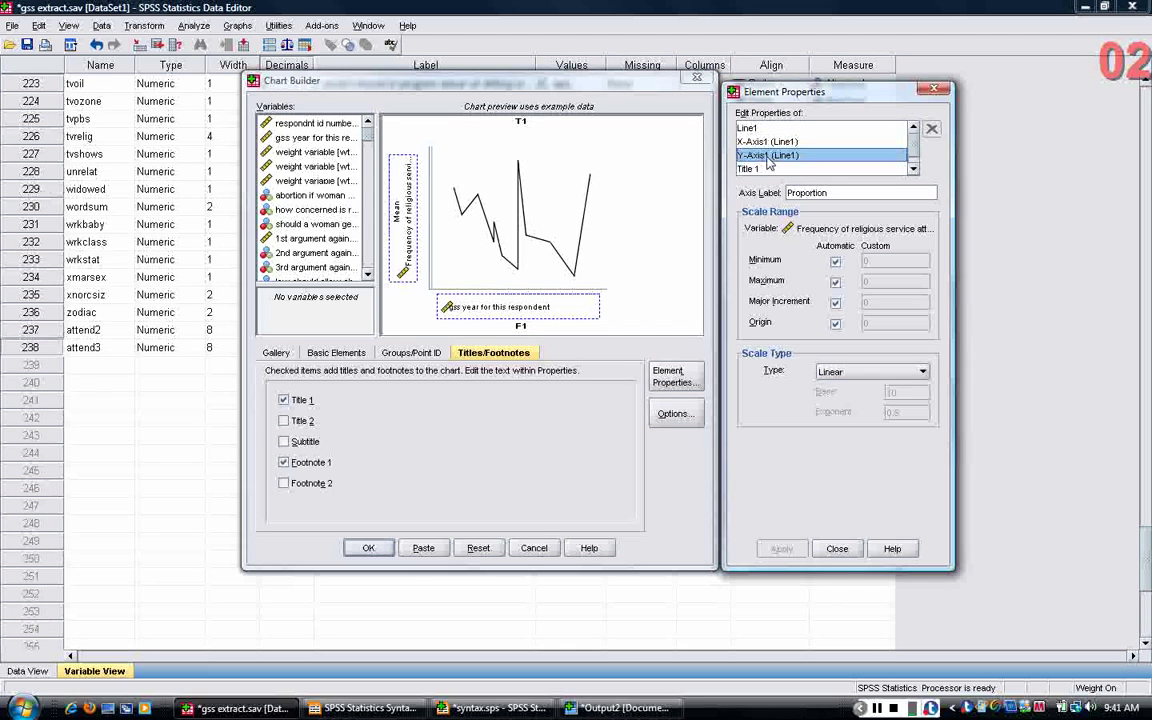
{"action": "left_click", "coordinate": [836, 261]}
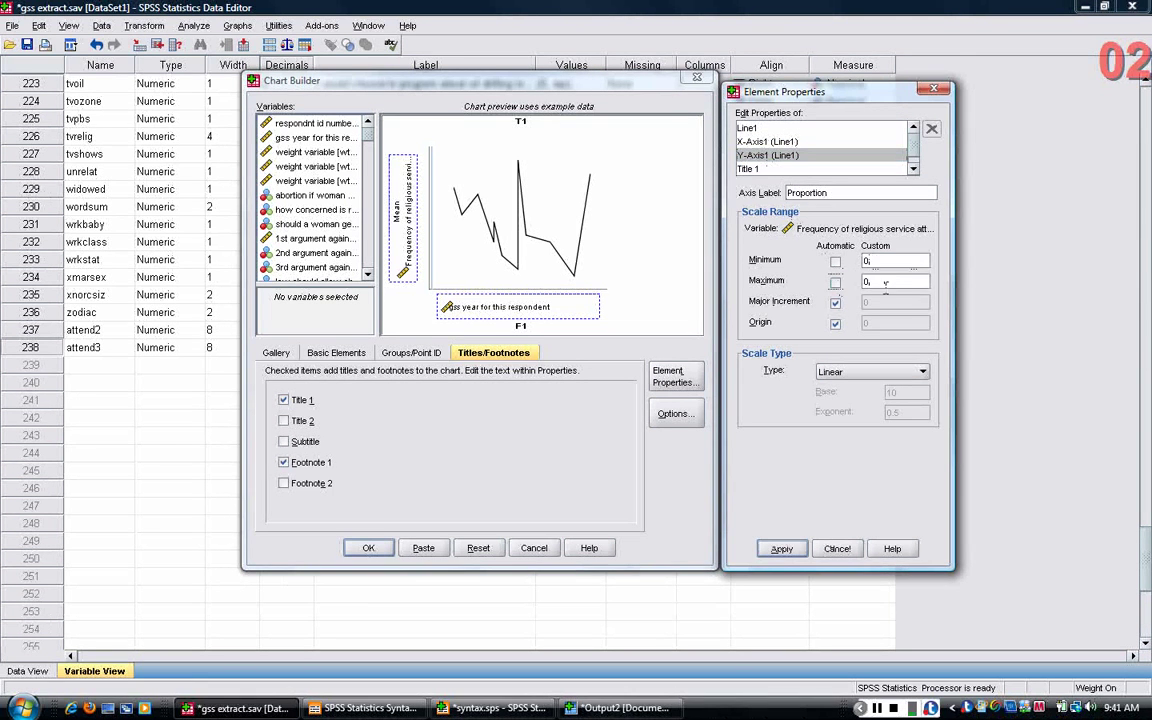
{"action": "left_click", "coordinate": [835, 281]}
{"action": "left_click", "coordinate": [835, 302]}
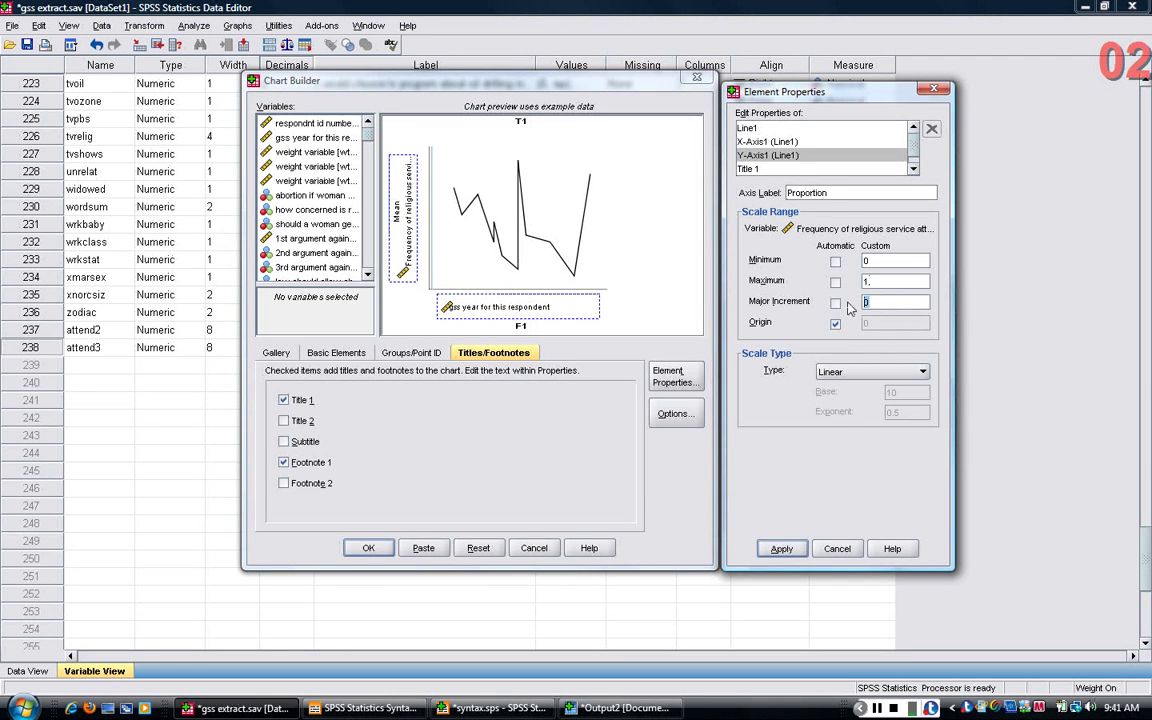
{"action": "type", "text": ".5"}
{"action": "key", "text": "BackSpace"}
{"action": "key", "text": "BackSpace"}
{"action": "type", "text": "0"}
{"action": "left_click", "coordinate": [782, 552]}
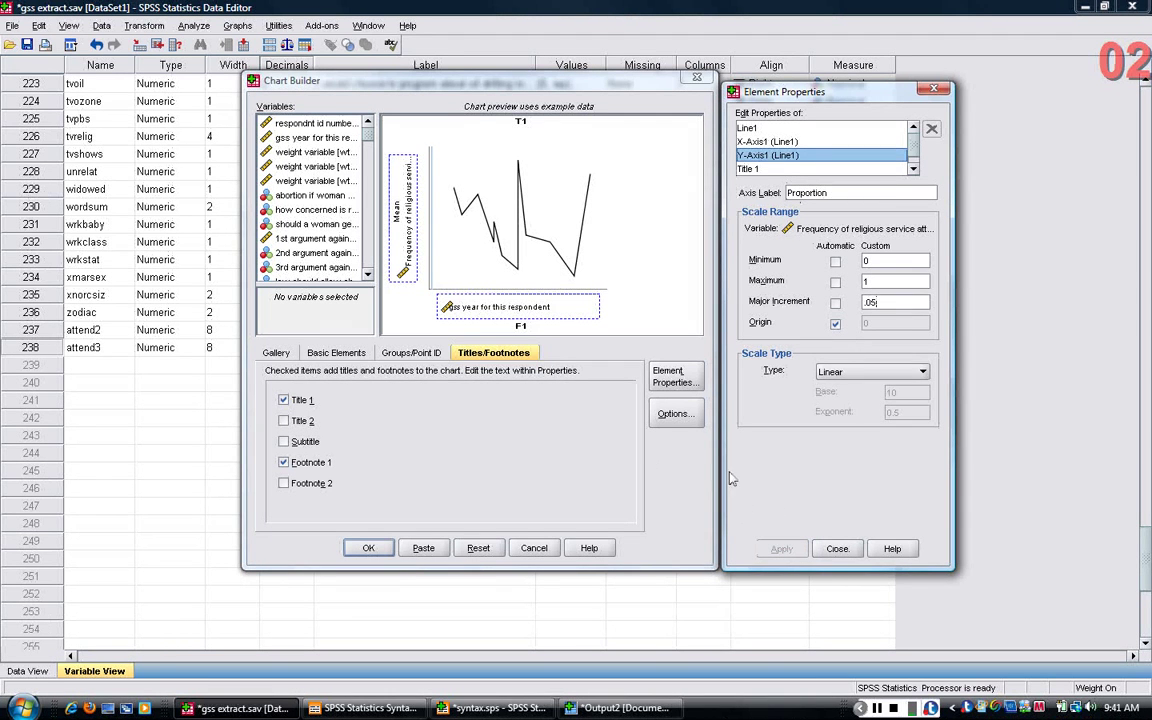
Generate the chart from Chart Builder and select it in the Output Viewer
{"action": "left_click", "coordinate": [384, 553]}
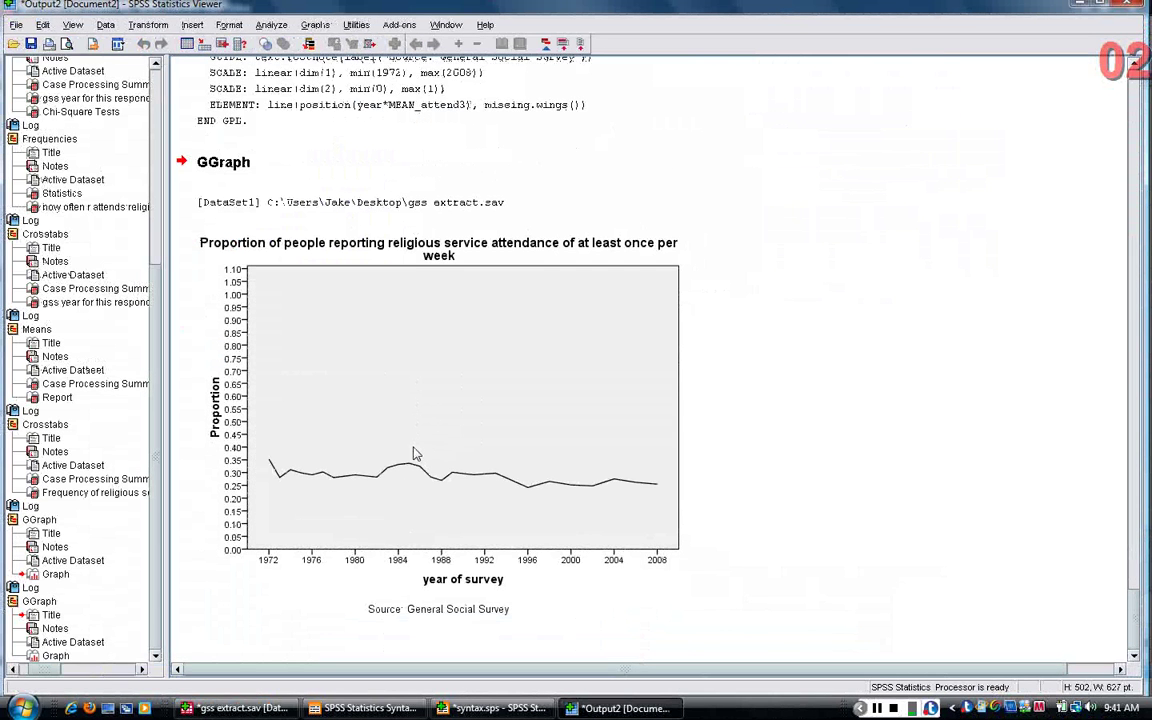
{"action": "left_click", "coordinate": [366, 484]}
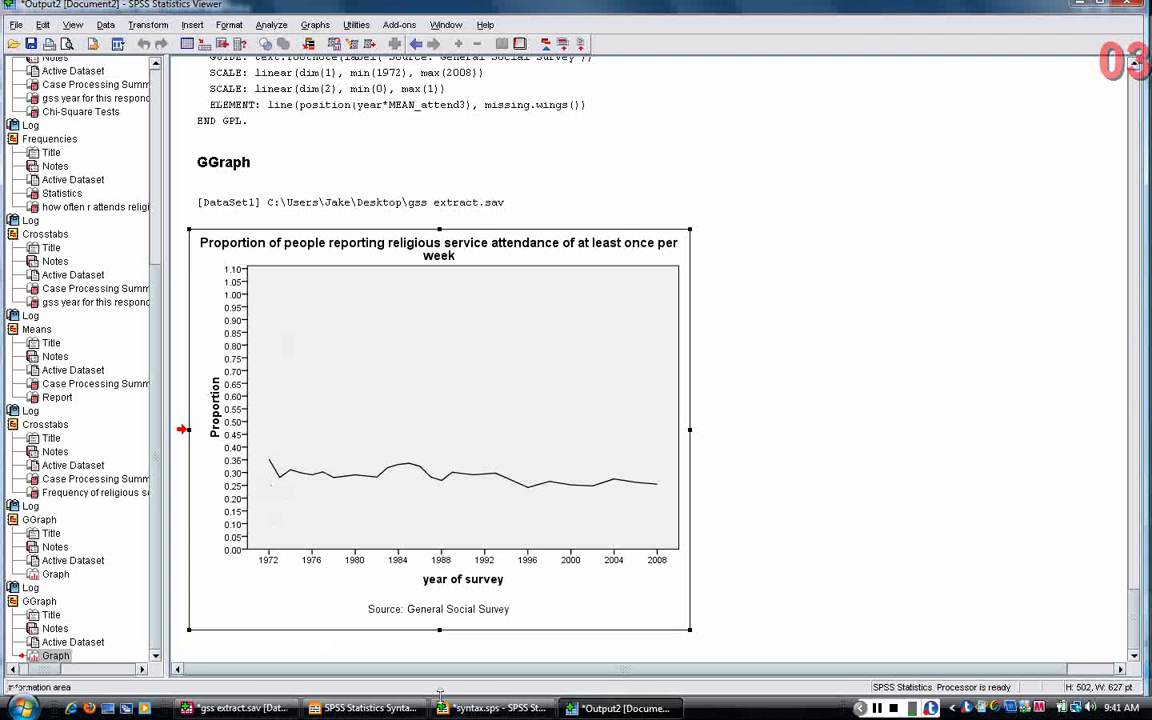
Reopen Chart Builder, change the Proportion axis increment from .05 to .1, and regenerate the chart
{"action": "mouse_move", "coordinate": [457, 711]}
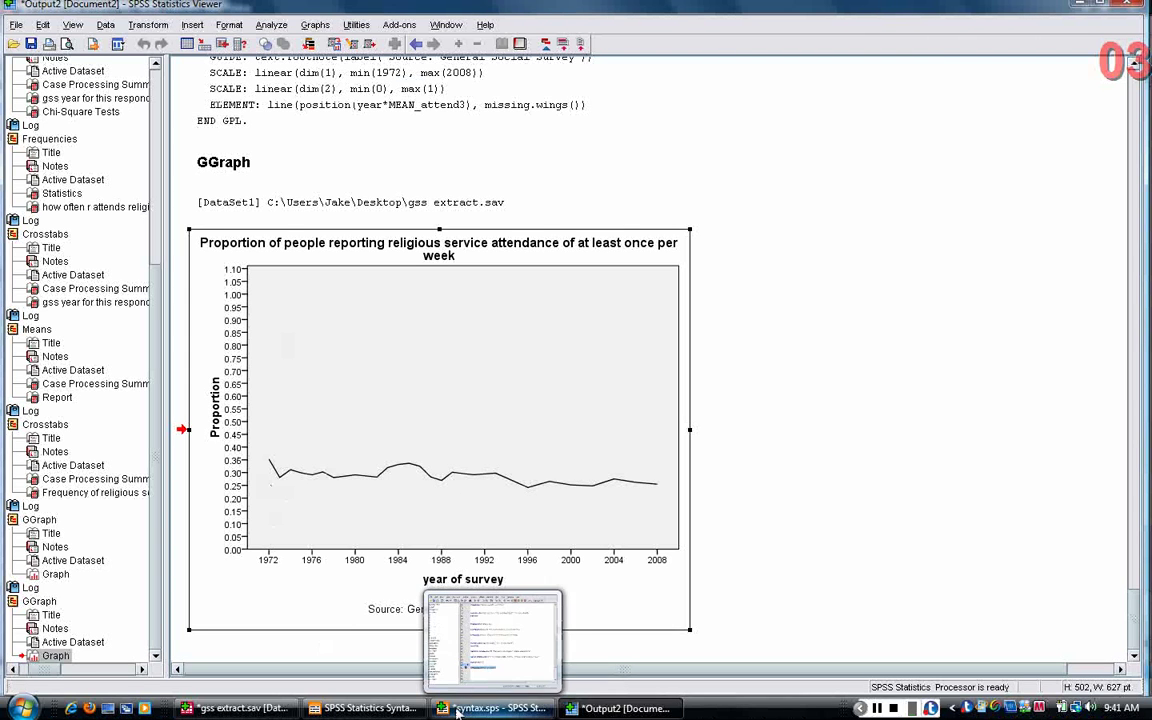
{"action": "left_click", "coordinate": [237, 708]}
{"action": "left_click", "coordinate": [237, 25]}
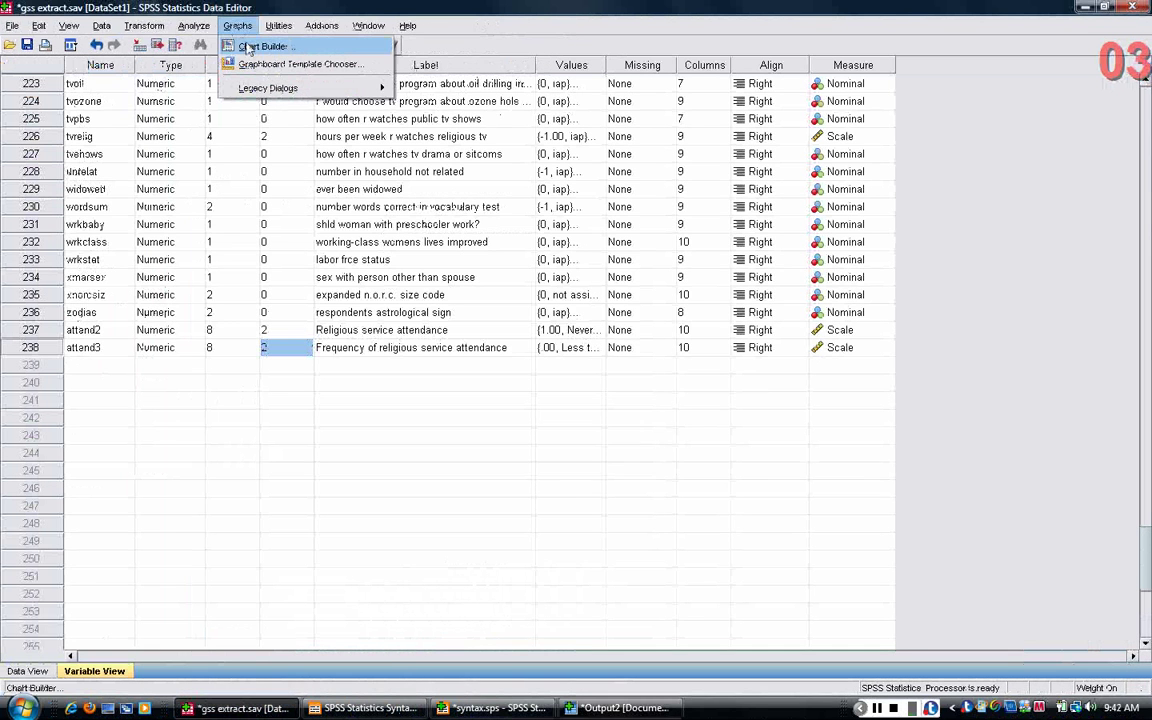
{"action": "left_click", "coordinate": [248, 47]}
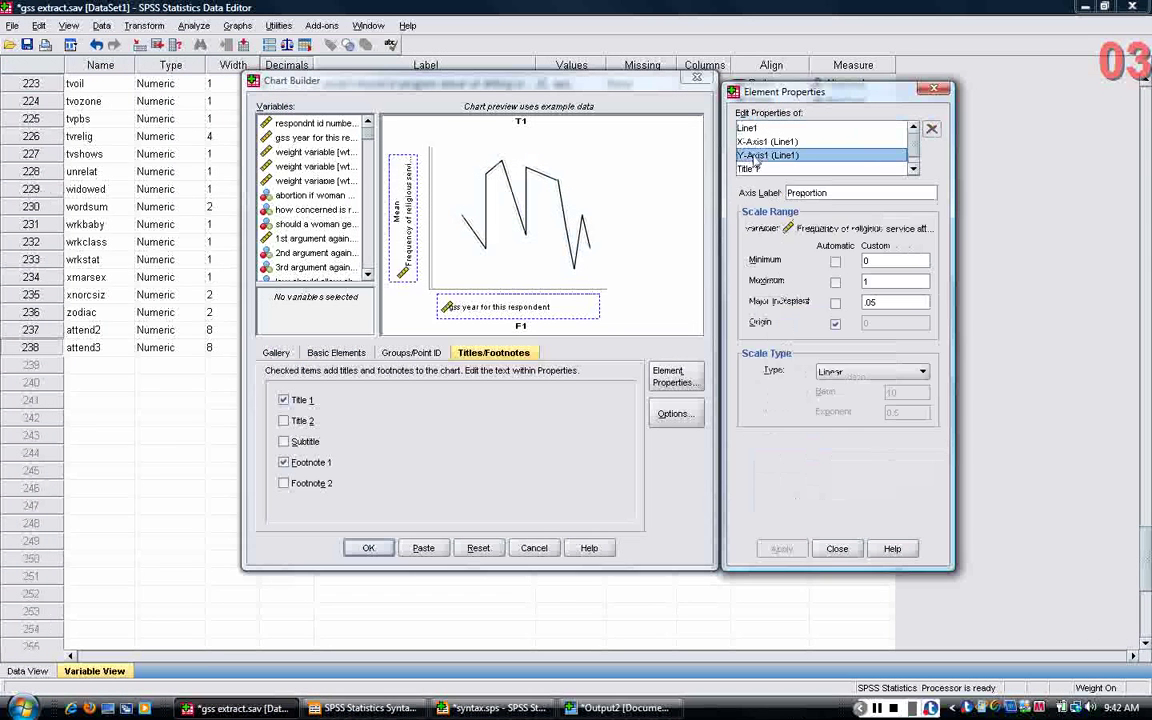
{"action": "left_click", "coordinate": [895, 283]}
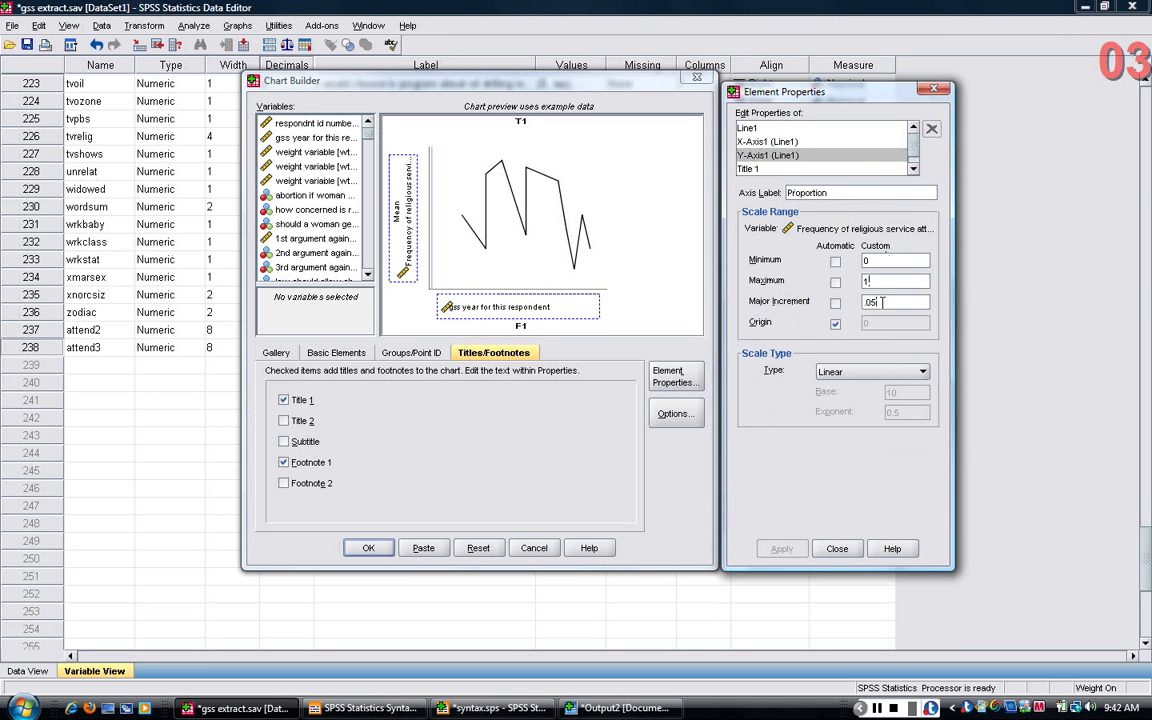
{"action": "key", "text": "BackSpace"}
{"action": "key", "text": "BackSpace"}
{"action": "type", "text": "1"}
{"action": "left_click", "coordinate": [781, 549]}
{"action": "left_click", "coordinate": [375, 549]}
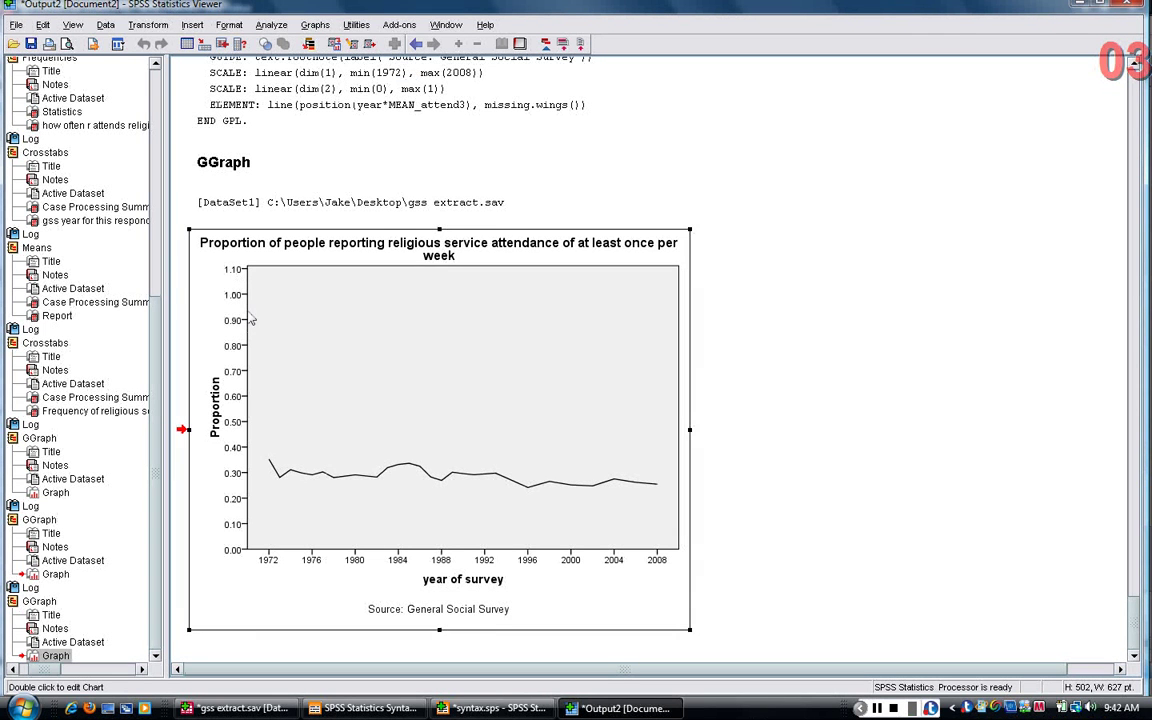
Open the chart in Chart Editor, inspect the Proportion axis labels, then close the editor
{"action": "double_click", "coordinate": [252, 319]}
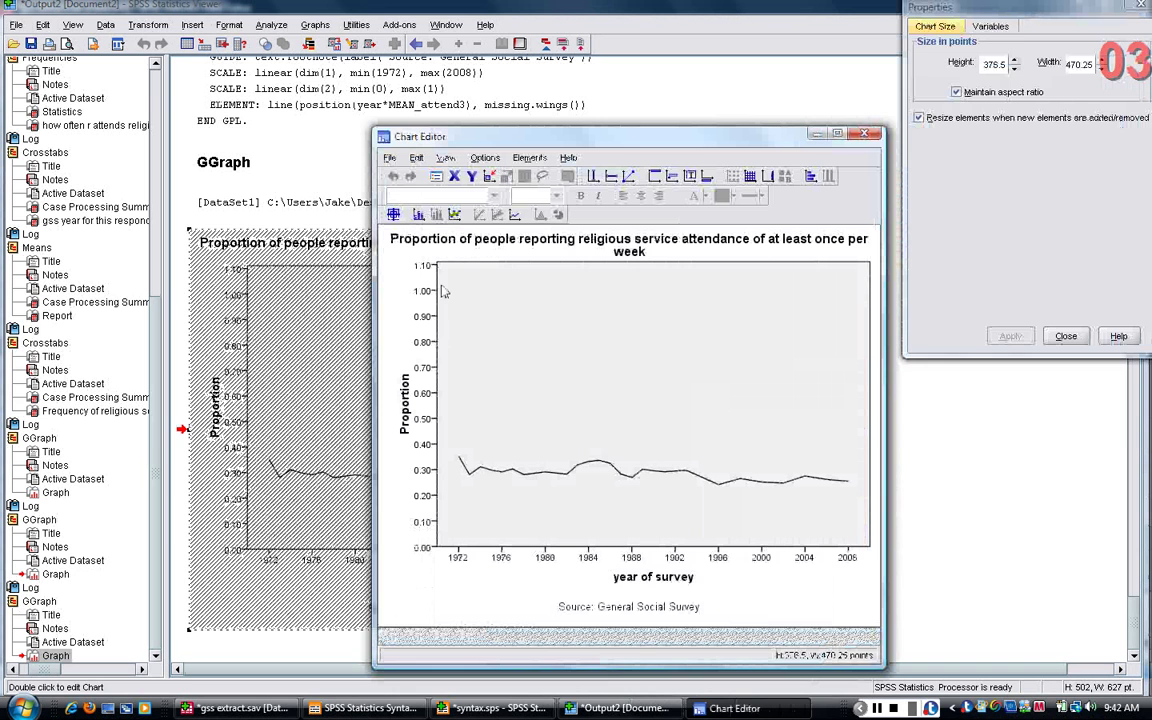
{"action": "left_click", "coordinate": [444, 291]}
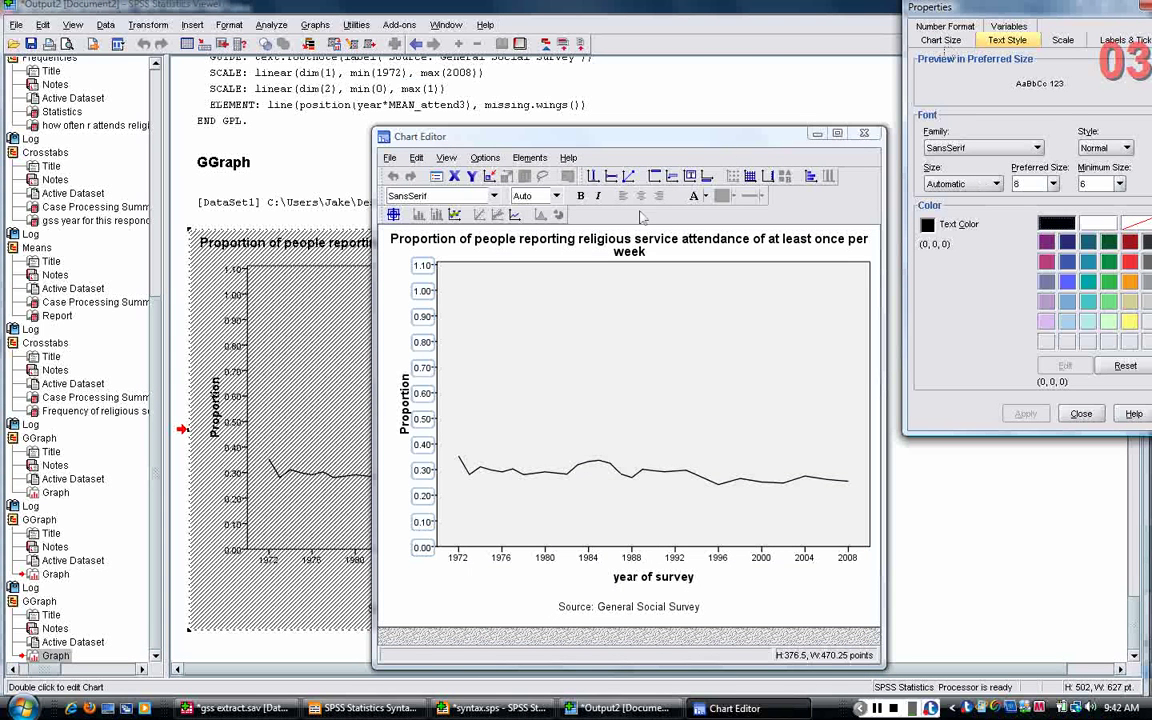
{"action": "right_click", "coordinate": [423, 272]}
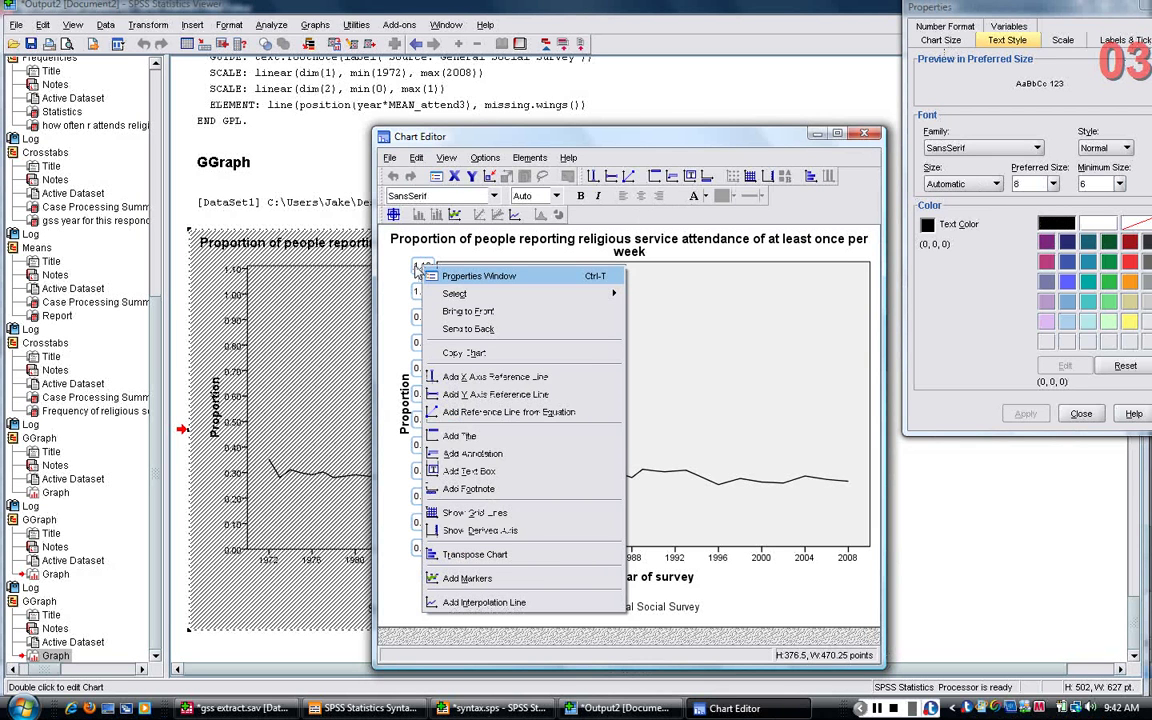
{"action": "left_click", "coordinate": [423, 275]}
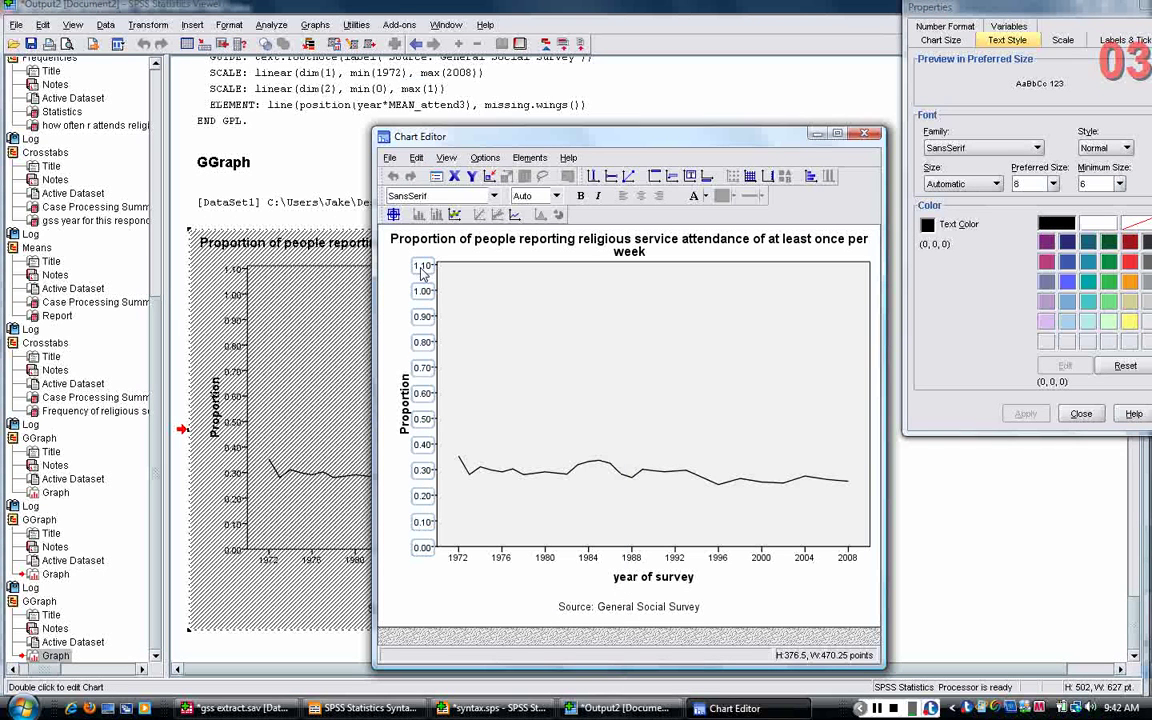
{"action": "left_click", "coordinate": [864, 133]}
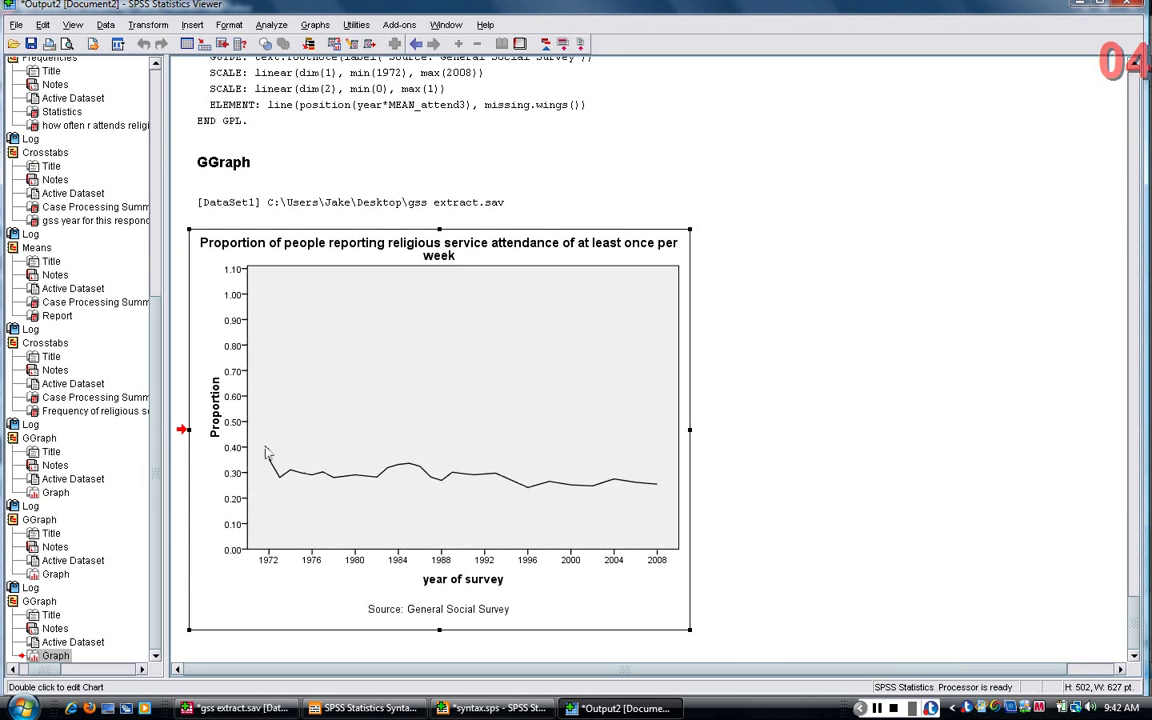
{"action": "scroll", "coordinate": [412, 430], "scroll_direction": "up", "scroll_amount": 5}
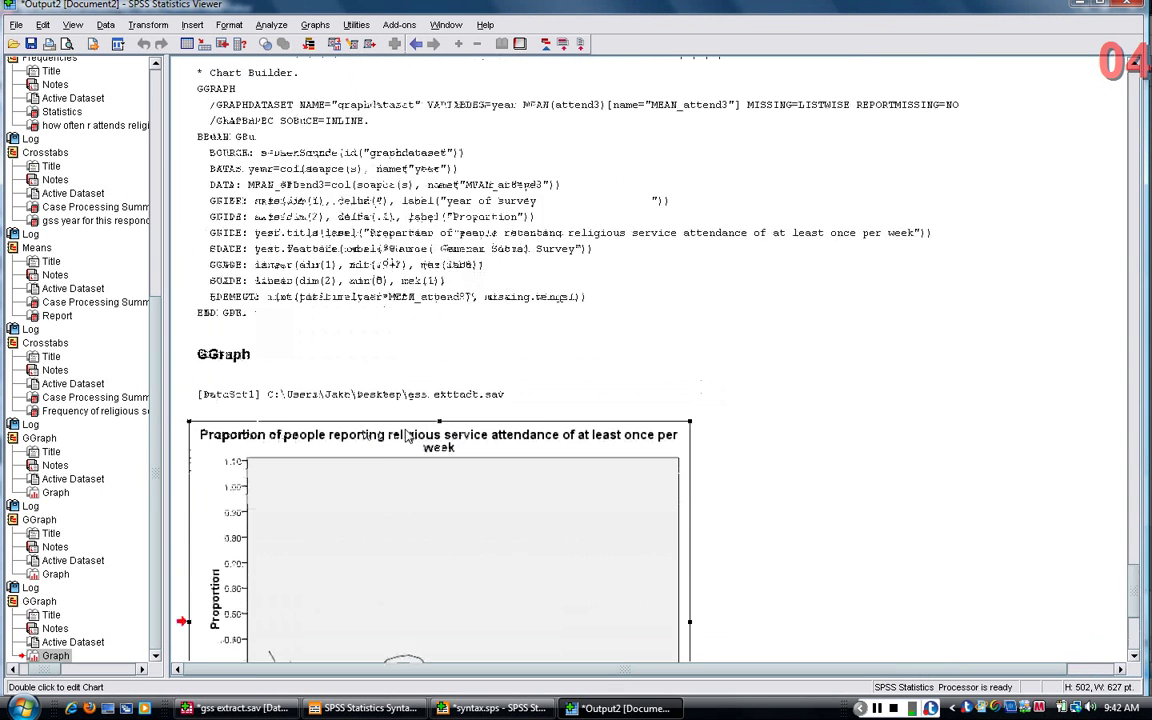
{"action": "scroll", "coordinate": [390, 435], "scroll_direction": "down", "scroll_amount": 5}
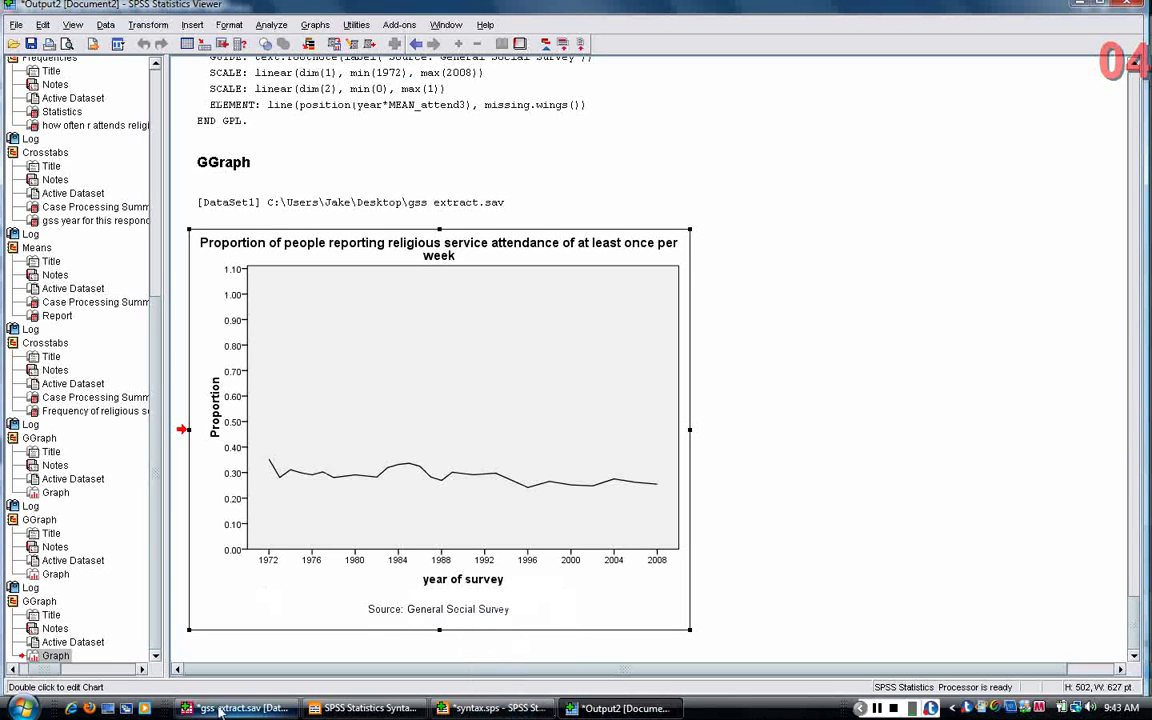
{"action": "left_click", "coordinate": [256, 712]}
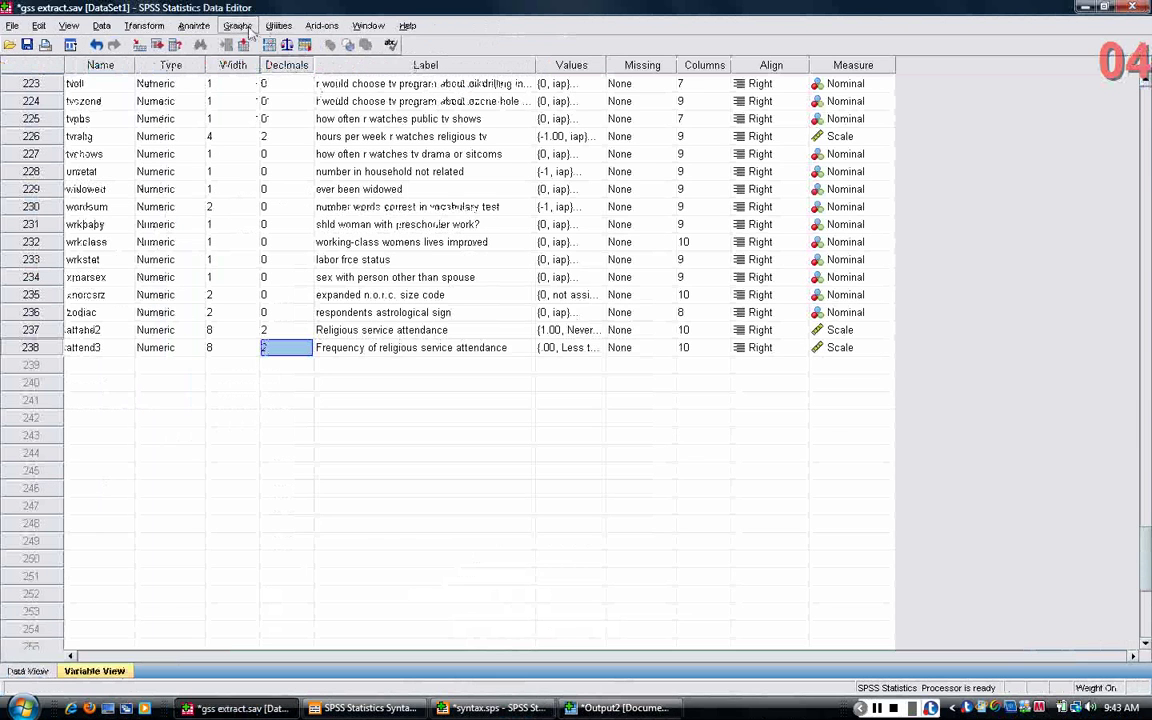
{"action": "left_click", "coordinate": [620, 710]}
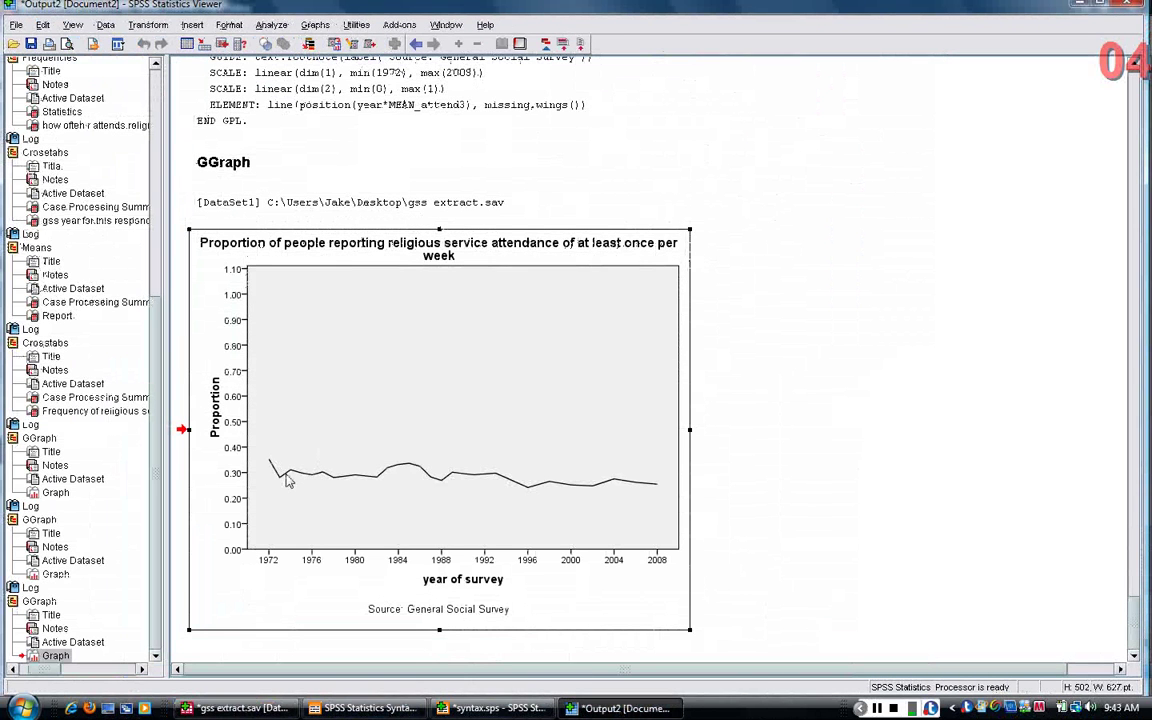
Reopen Chart Builder, set the Proportion axis to .15–.4 with .05 increment, and generate the chart
{"action": "left_click", "coordinate": [237, 708]}
{"action": "left_click", "coordinate": [238, 26]}
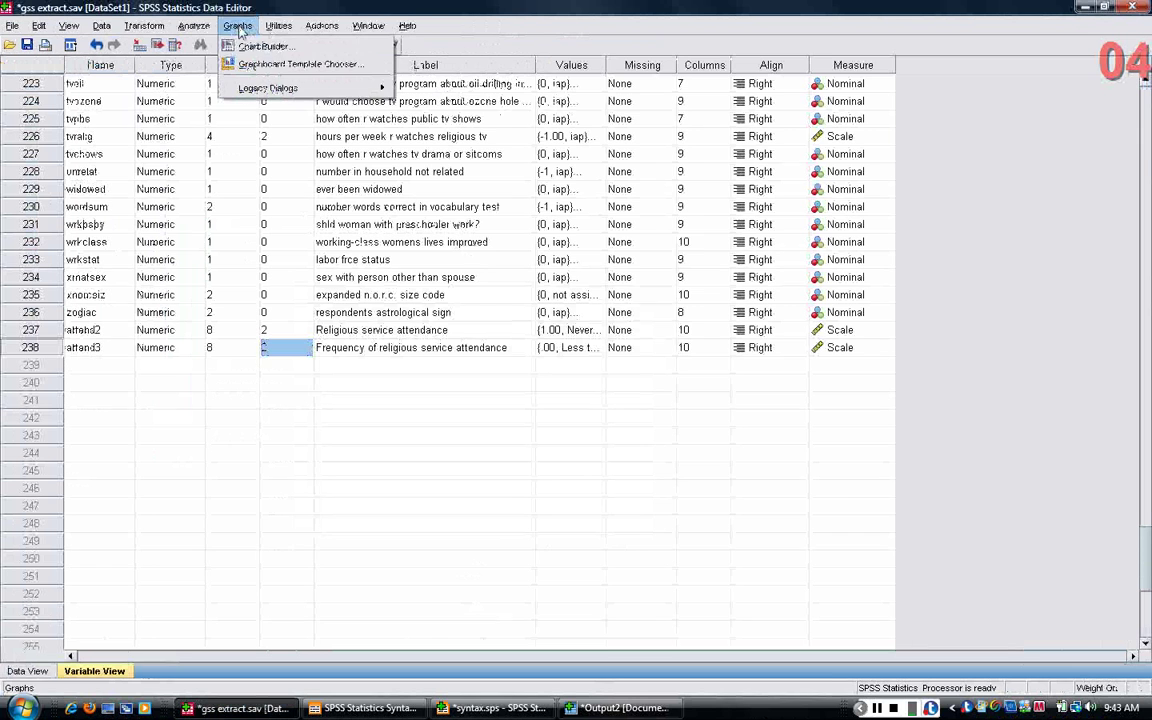
{"action": "left_click", "coordinate": [252, 44]}
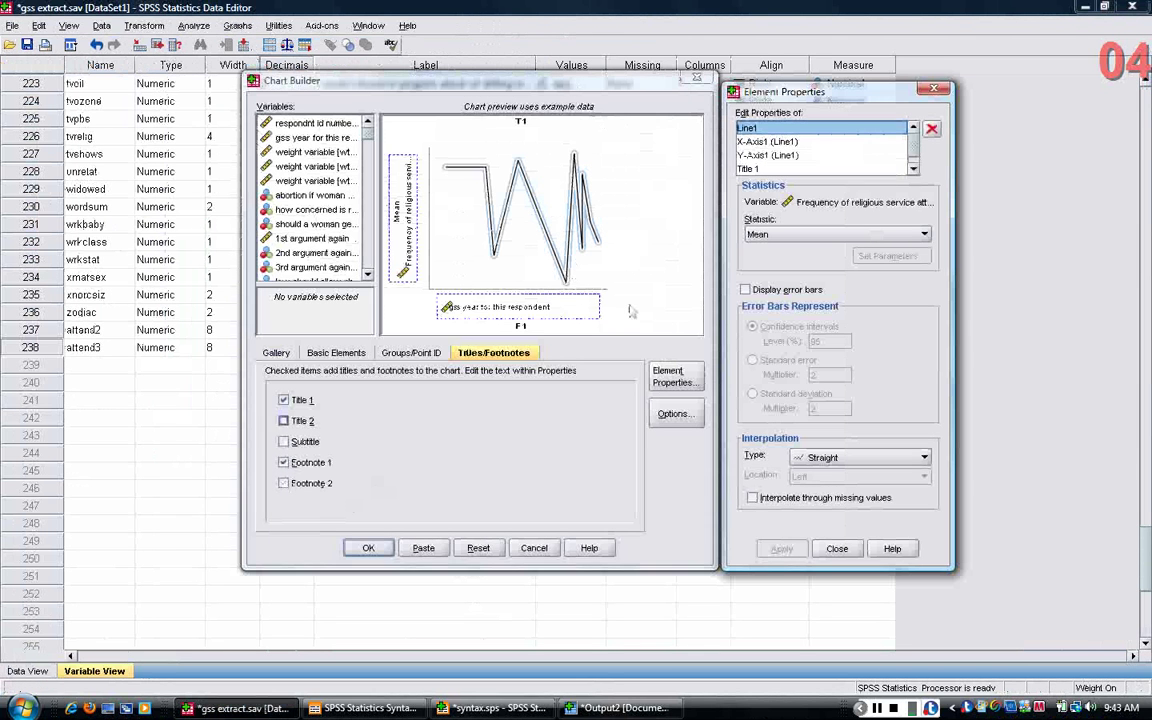
{"action": "left_click", "coordinate": [790, 156]}
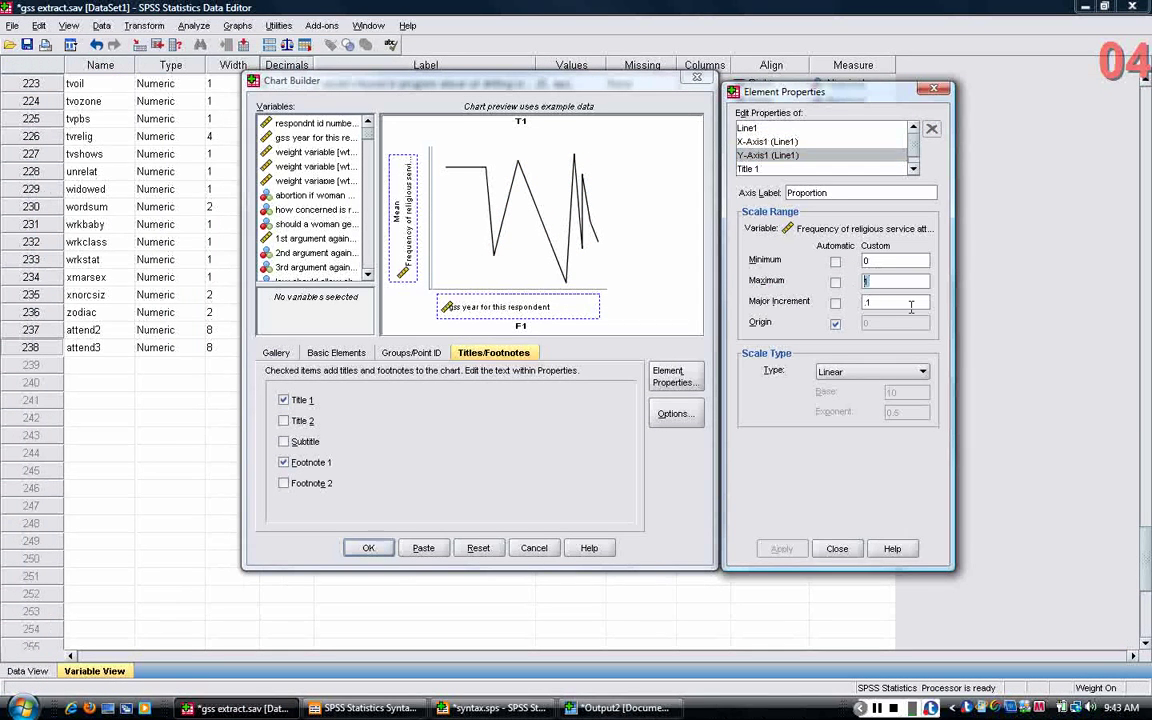
{"action": "left_click", "coordinate": [908, 259]}
{"action": "type", "text": "15"}
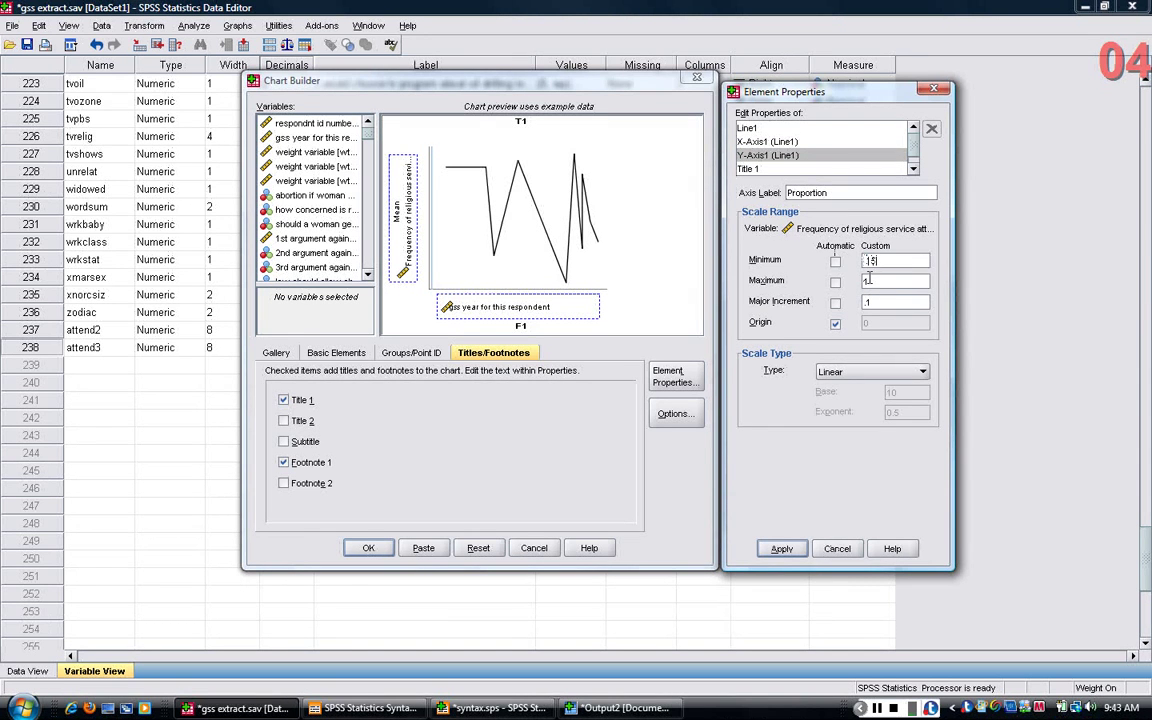
{"action": "left_click", "coordinate": [868, 281]}
{"action": "key", "text": "BackSpace"}
{"action": "left_click", "coordinate": [781, 548]}
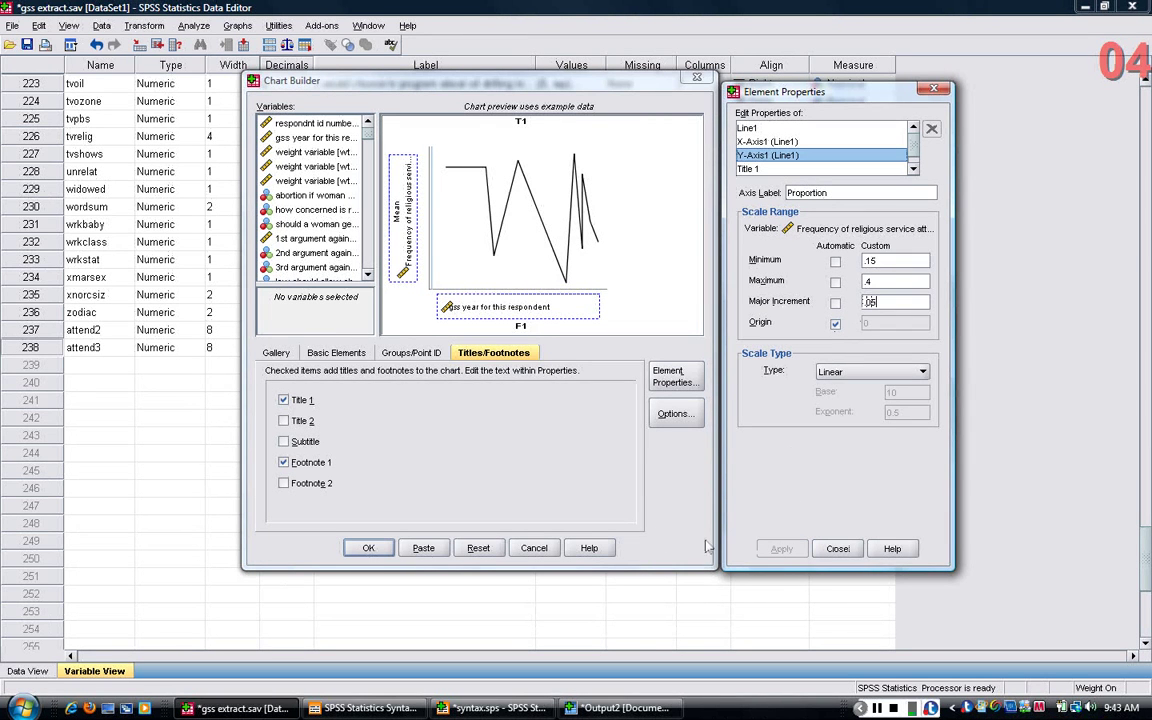
{"action": "left_click", "coordinate": [355, 550]}
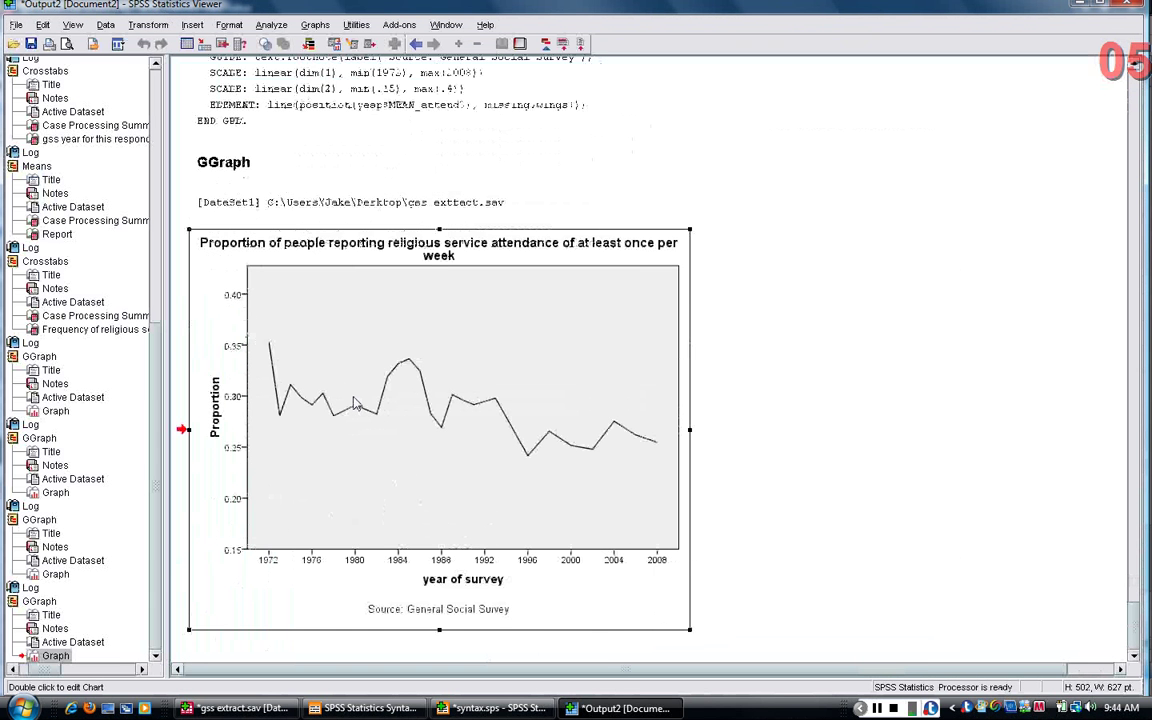
Compare the 0.15–0.40 chart with the old 0–1.10 chart, then close the Output2 window
{"action": "scroll", "coordinate": [355, 403], "scroll_direction": "up", "scroll_amount": 8}
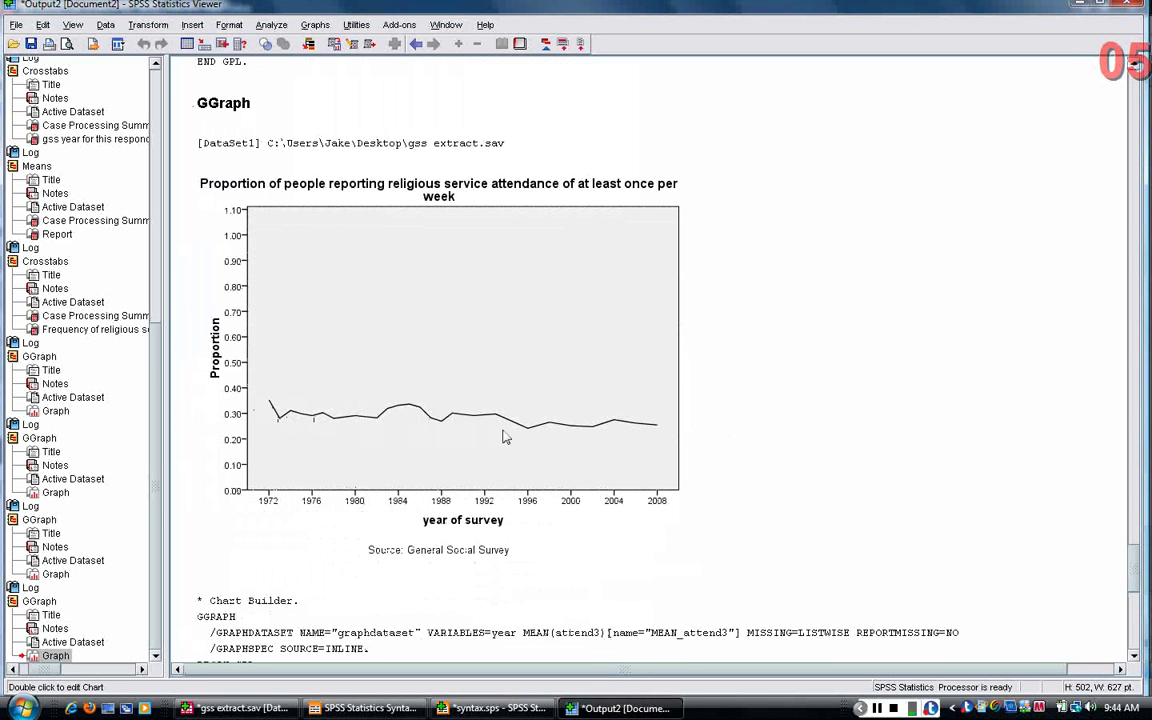
{"action": "scroll", "coordinate": [500, 437], "scroll_direction": "down", "scroll_amount": 8}
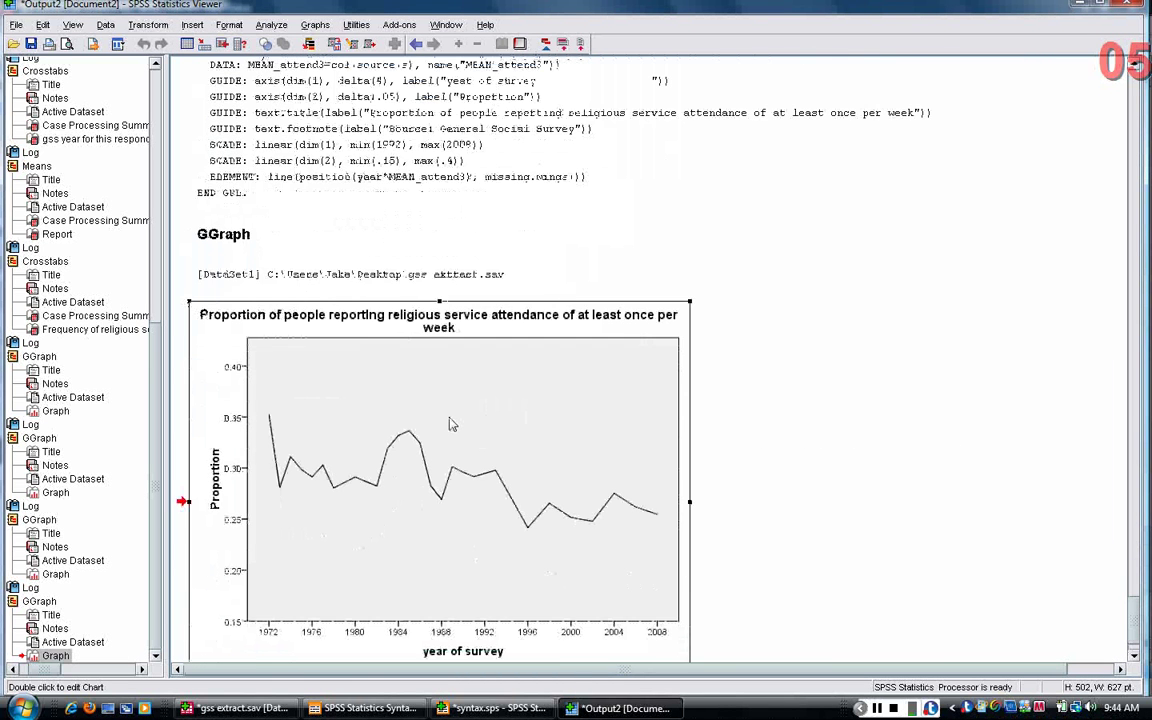
{"action": "scroll", "coordinate": [447, 425], "scroll_direction": "up", "scroll_amount": 8}
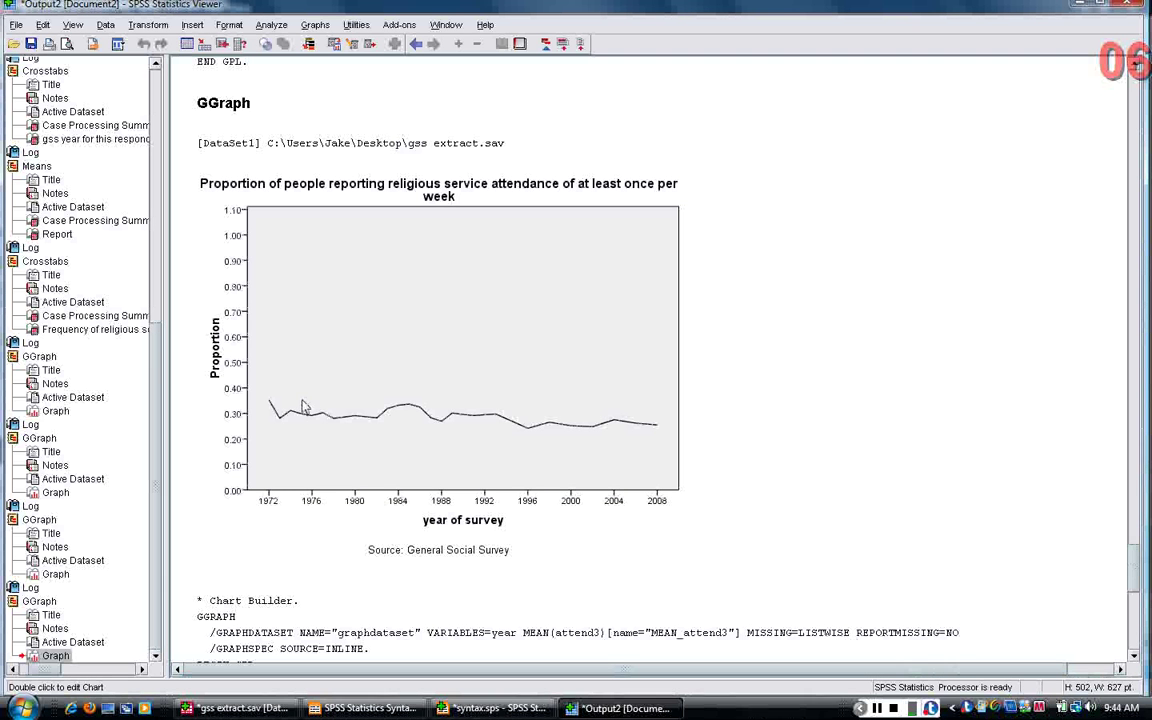
{"action": "scroll", "coordinate": [300, 404], "scroll_direction": "down", "scroll_amount": 3}
{"action": "scroll", "coordinate": [300, 330], "scroll_direction": "down", "scroll_amount": 5}
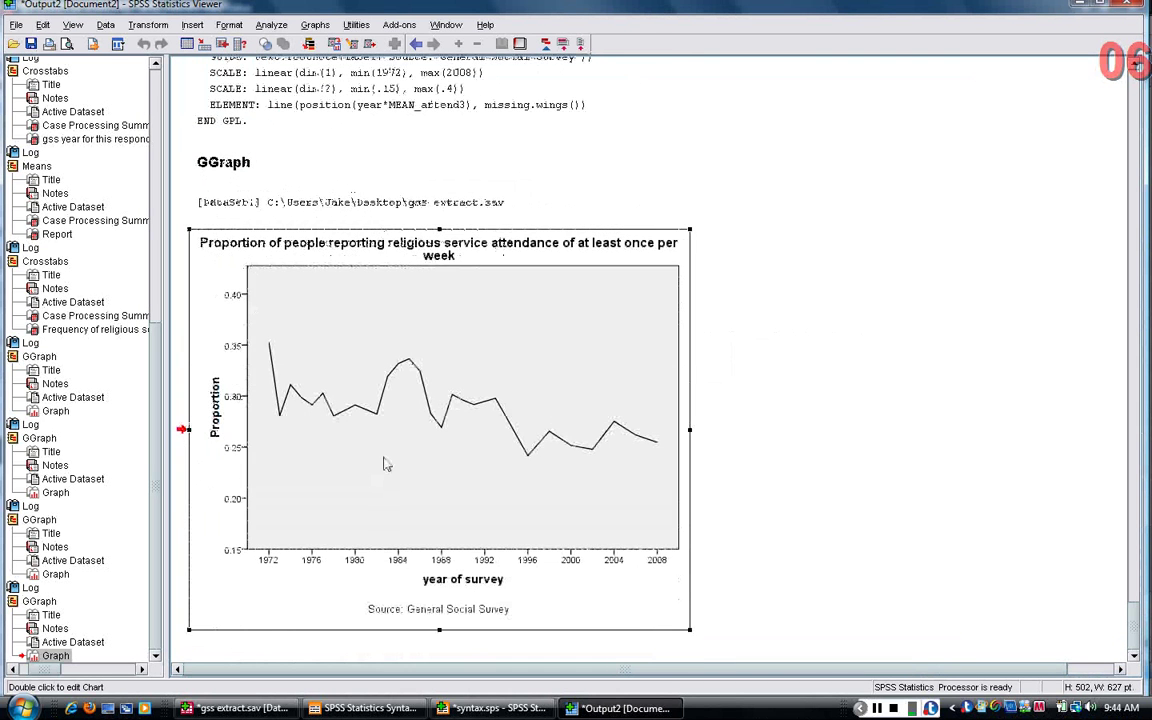
{"action": "scroll", "coordinate": [383, 466], "scroll_direction": "up", "scroll_amount": 5}
{"action": "scroll", "coordinate": [385, 540], "scroll_direction": "down", "scroll_amount": 5}
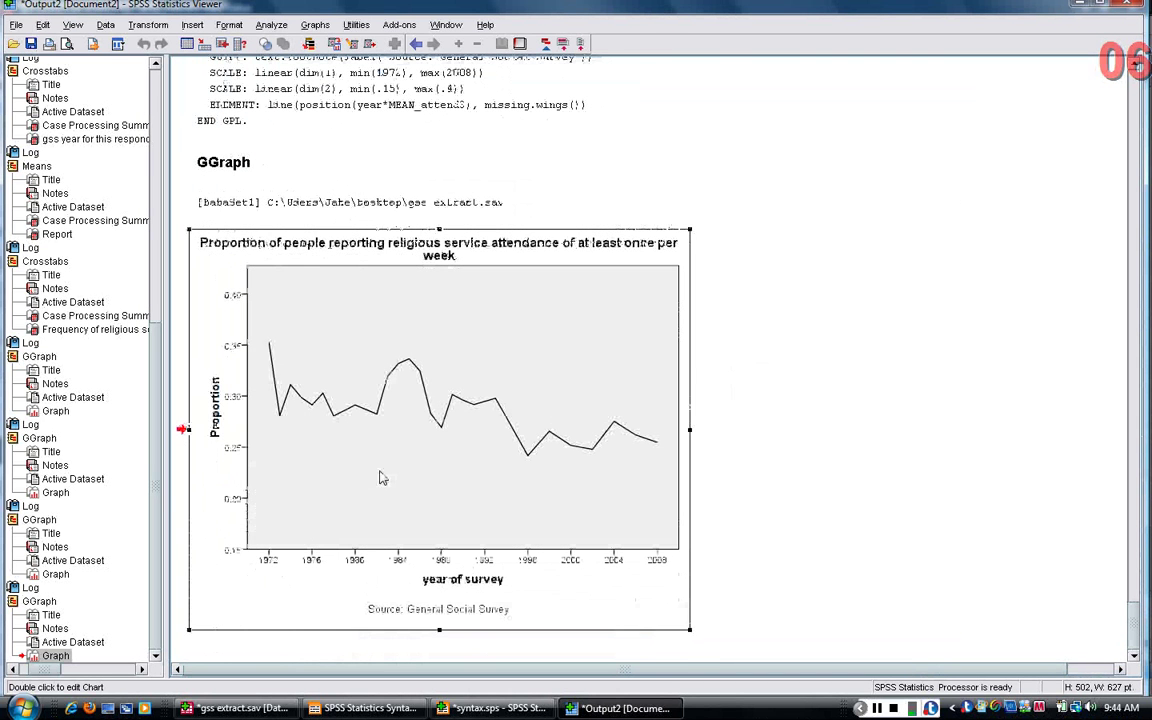
{"action": "key", "text": "alt+F4"}
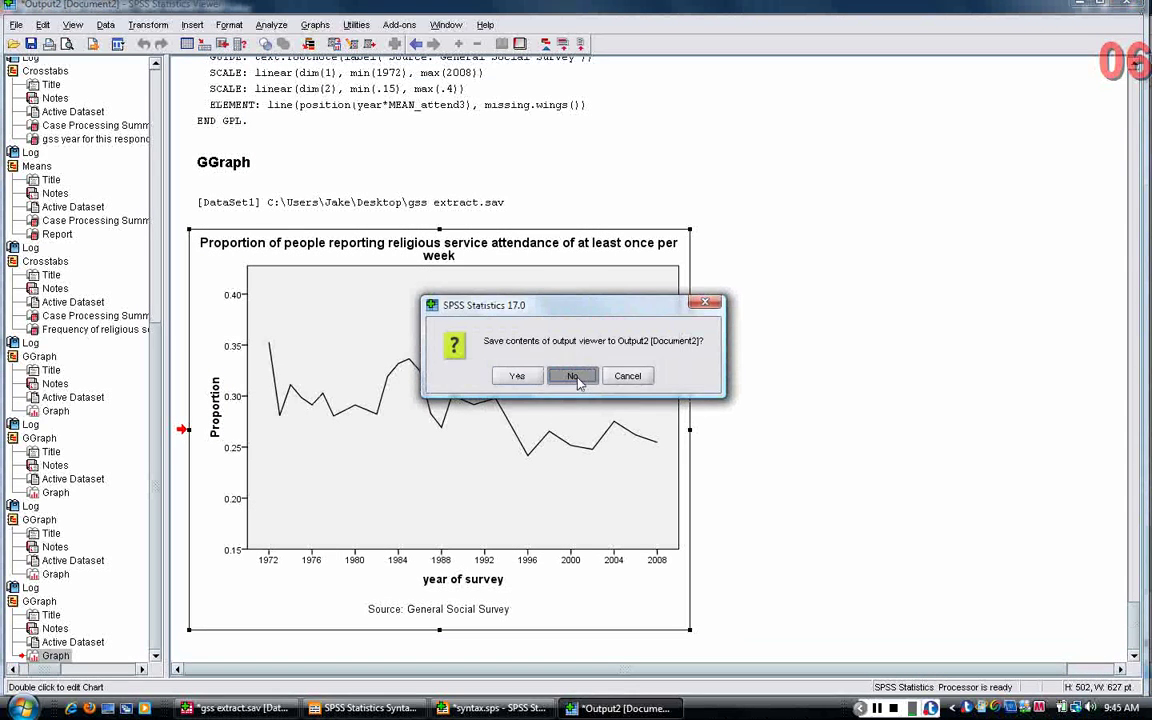
Discard the output, paste the chart's GGRAPH syntax into syntax.sps, and save the file
{"action": "left_click", "coordinate": [573, 377]}
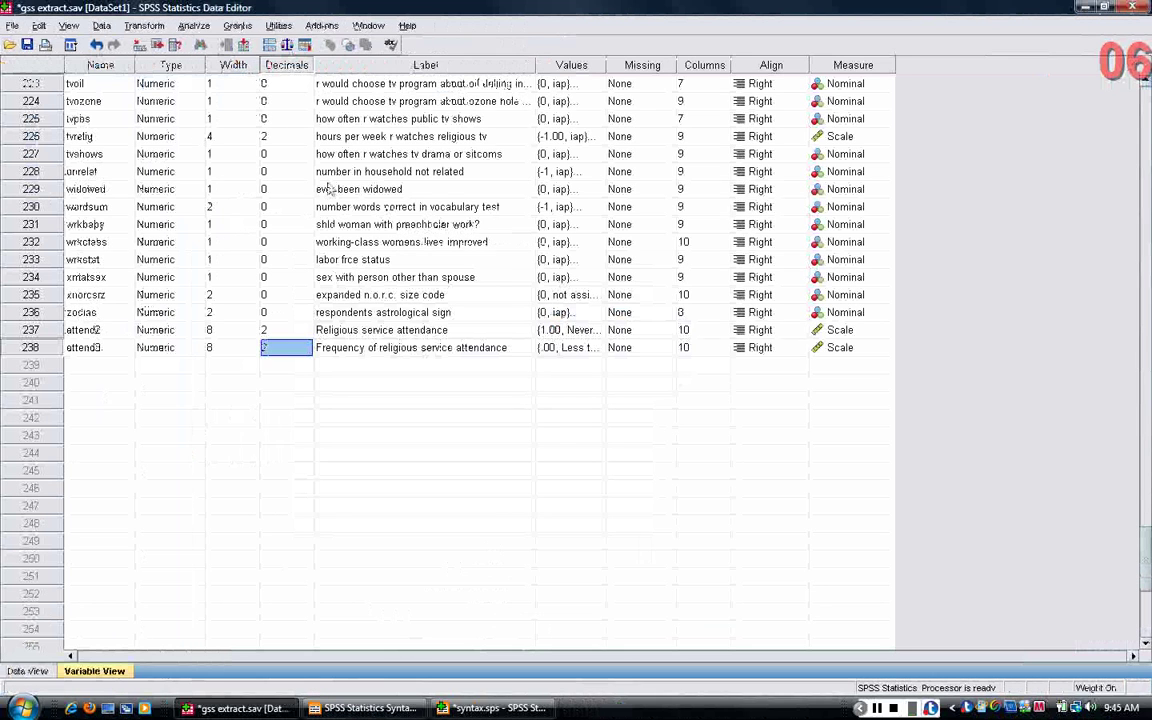
{"action": "left_click", "coordinate": [238, 26]}
{"action": "left_click", "coordinate": [262, 46]}
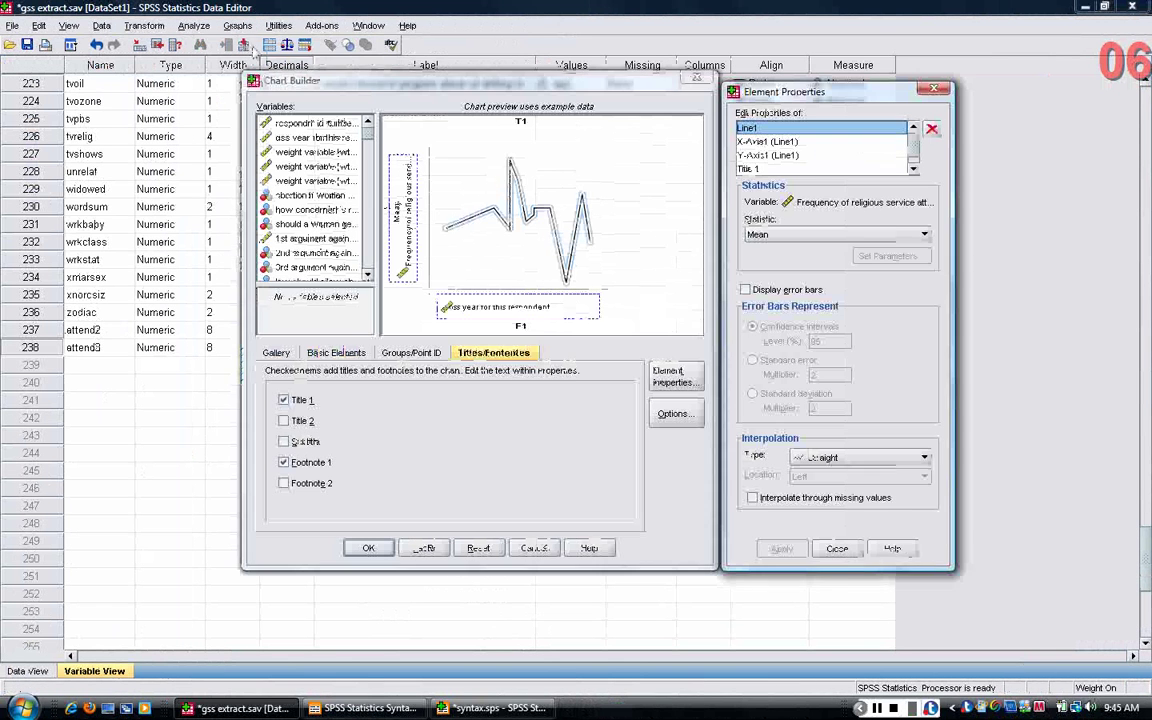
{"action": "mouse_move", "coordinate": [379, 89]}
{"action": "left_mouse_down"}
{"action": "mouse_move", "coordinate": [357, 79]}
{"action": "mouse_move", "coordinate": [379, 93]}
{"action": "left_mouse_up"}
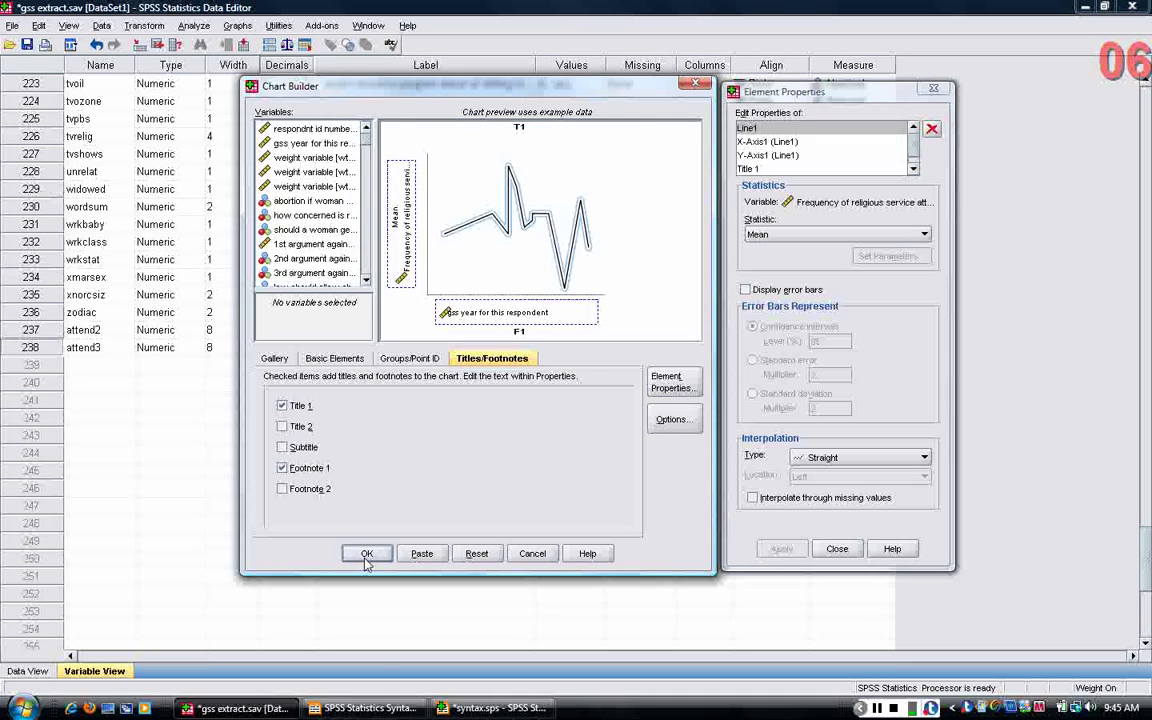
{"action": "left_click", "coordinate": [424, 556]}
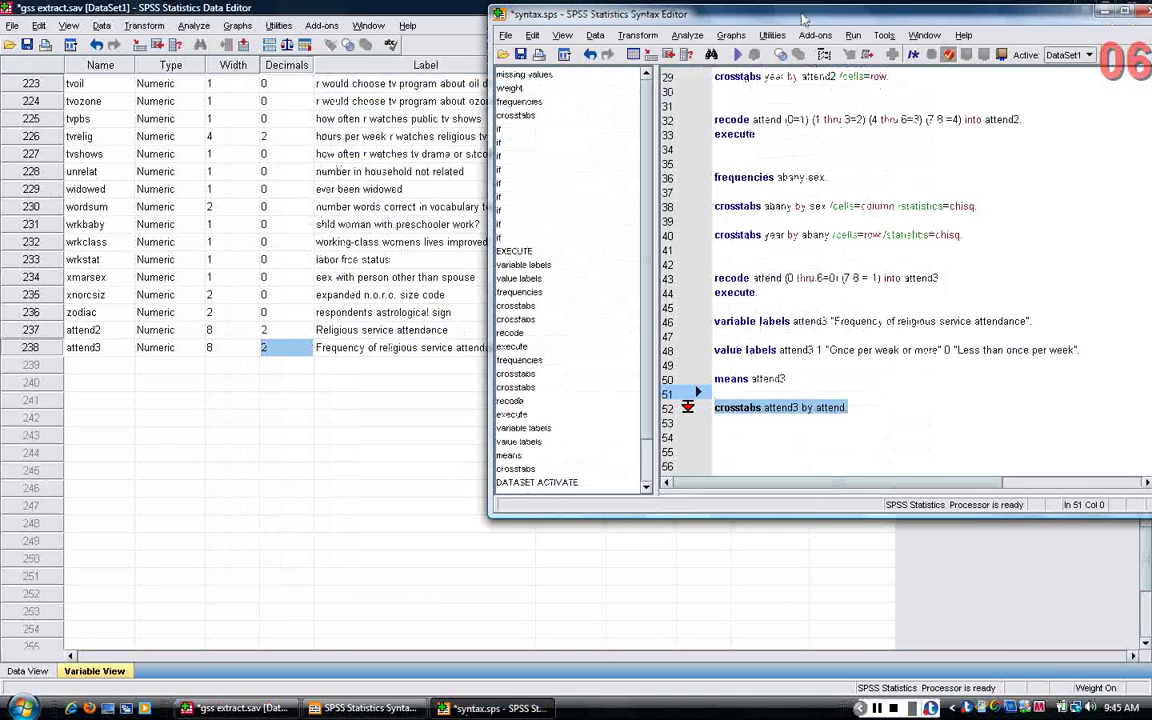
{"action": "key", "text": "Return"}
{"action": "key", "text": "Return"}
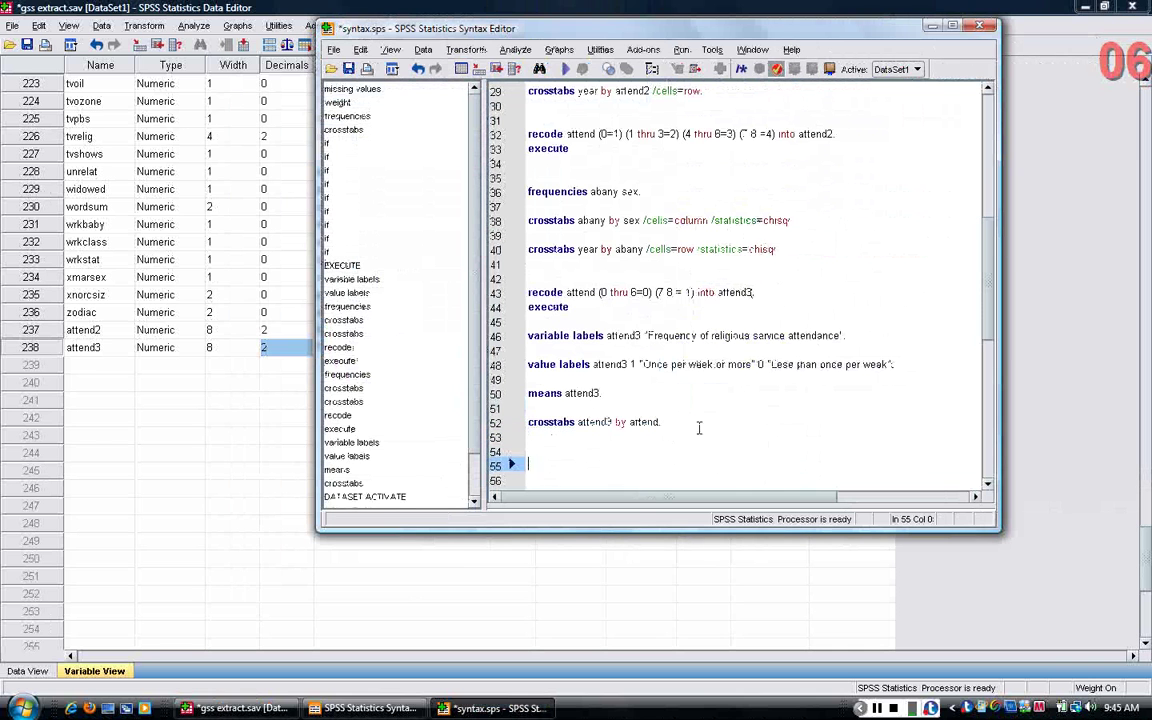
{"action": "left_click", "coordinate": [348, 68]}
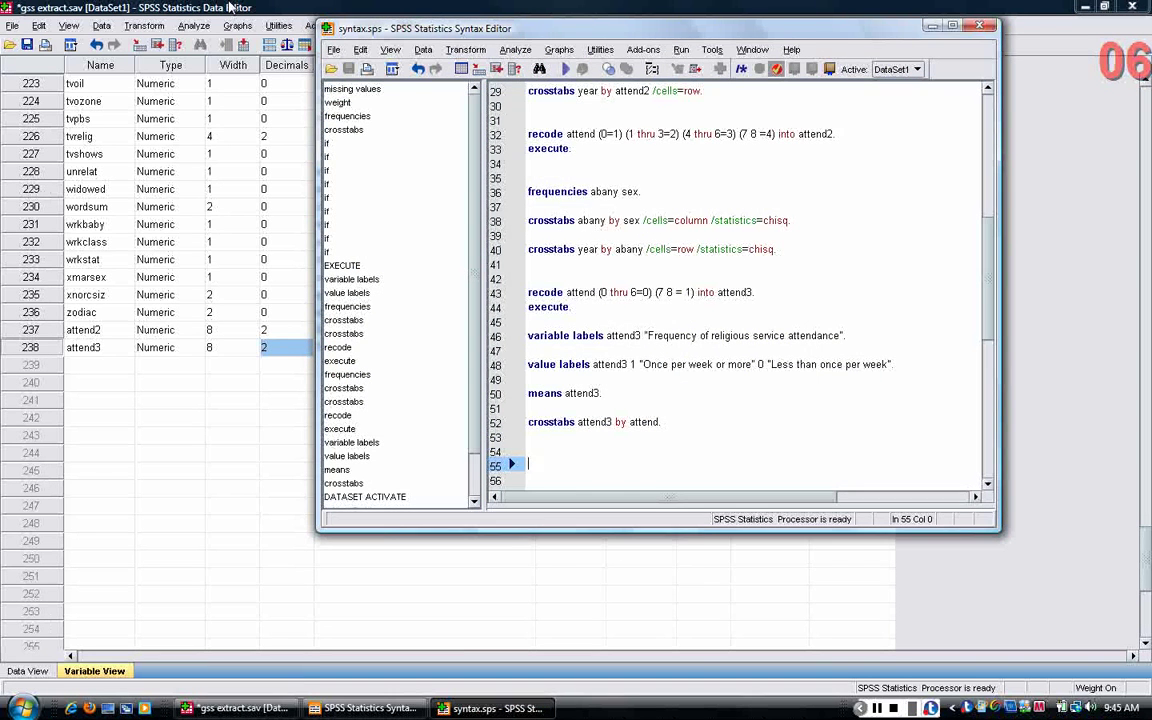
Paste the chart definition into syntax.sps a second time from the gss extract data
{"action": "left_click", "coordinate": [230, 8]}
{"action": "left_click", "coordinate": [237, 25]}
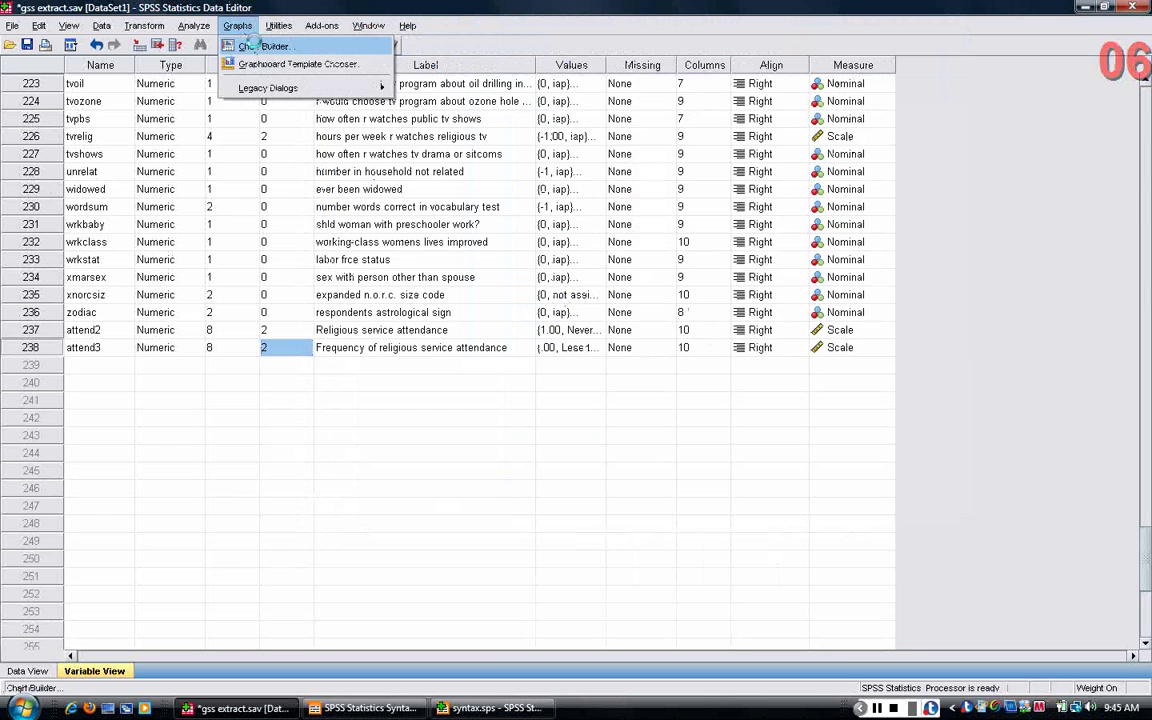
{"action": "left_click", "coordinate": [254, 47]}
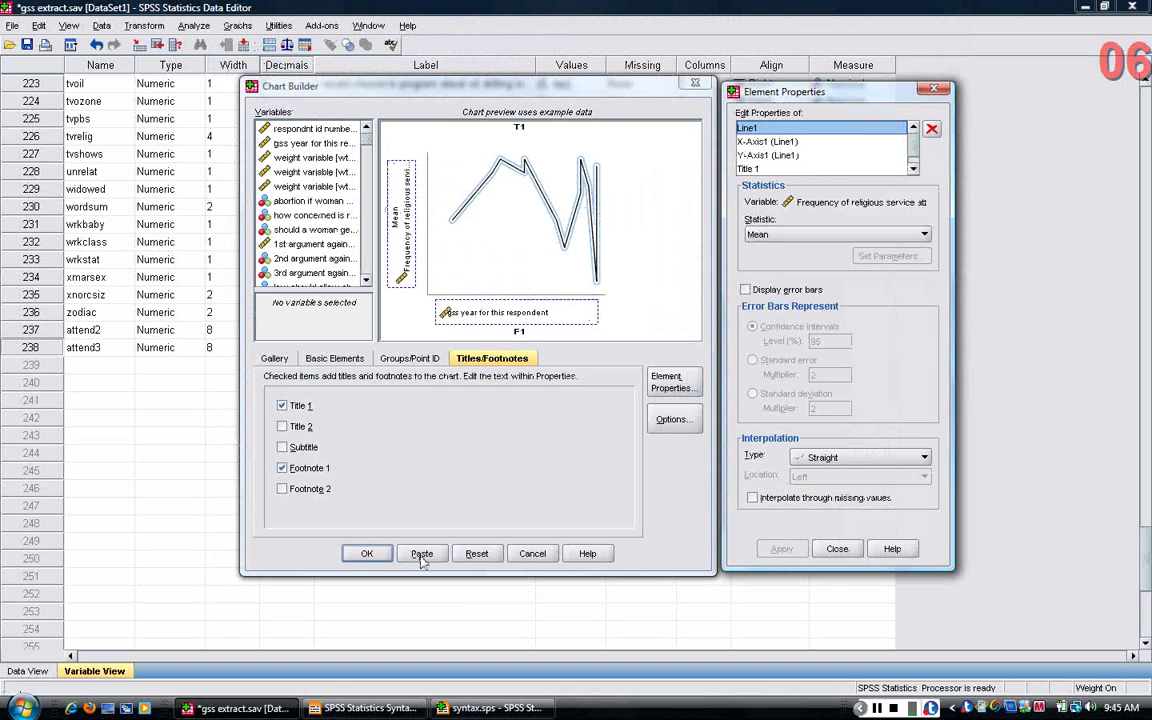
{"action": "left_click", "coordinate": [421, 554]}
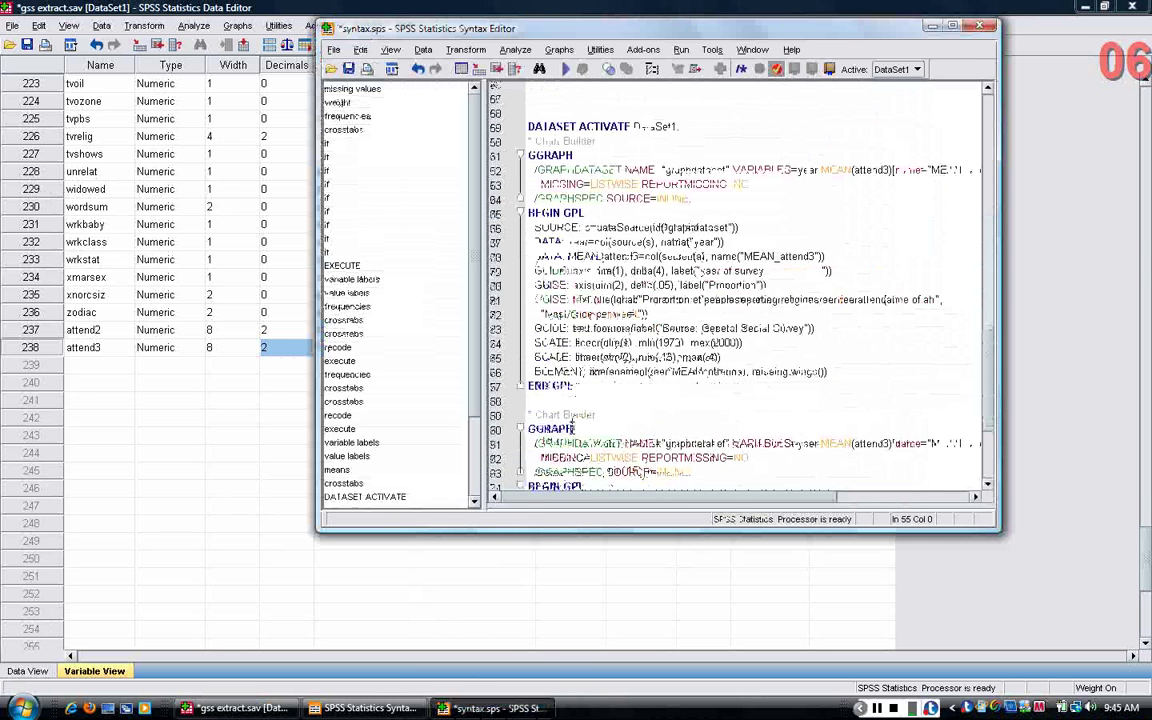
Delete the duplicate GGRAPH block and blank line, then select the remaining chart syntax through END GPL
{"action": "left_click", "coordinate": [955, 27]}
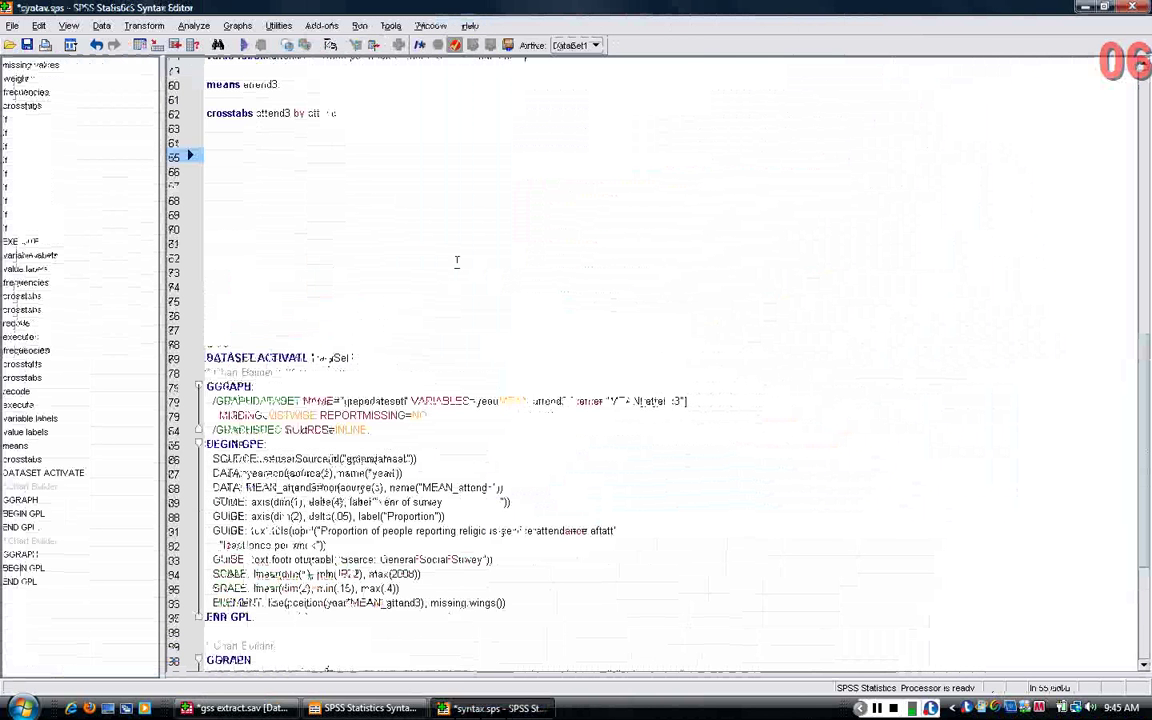
{"action": "scroll", "coordinate": [283, 267], "scroll_direction": "down", "scroll_amount": 2}
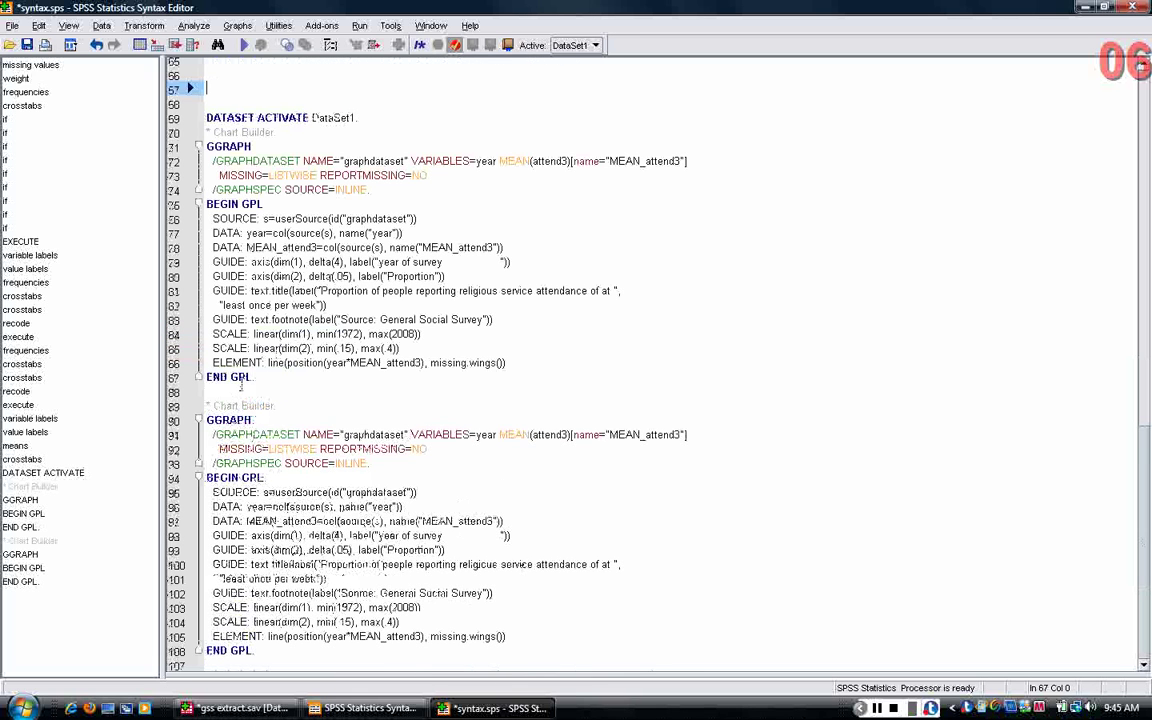
{"action": "left_click_drag", "start_coordinate": [206, 404], "coordinate": [309, 663]}
{"action": "key", "text": "Delete"}
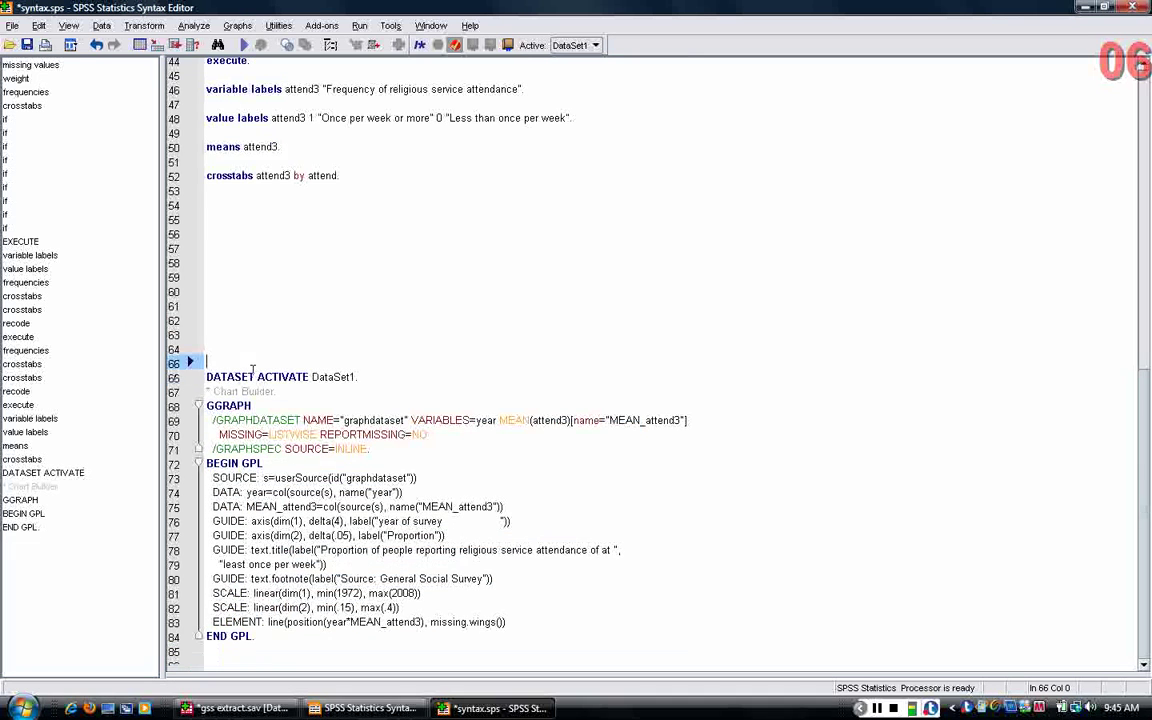
{"action": "key", "text": "BackSpace"}
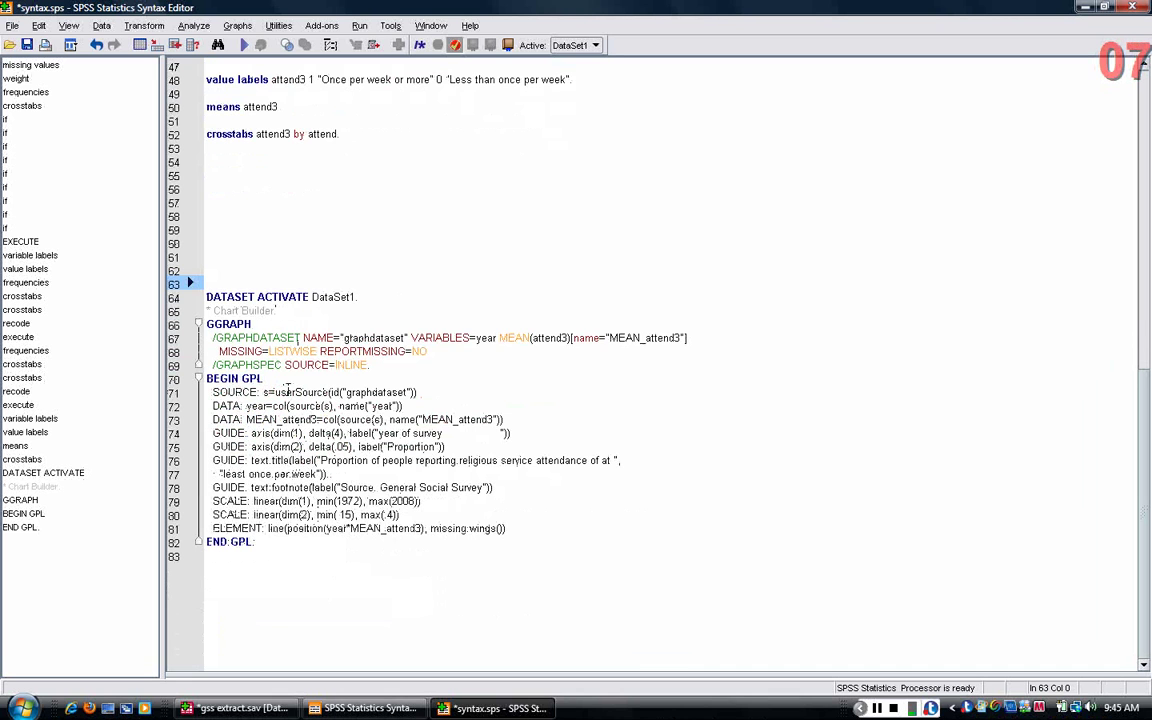
{"action": "left_click_drag", "start_coordinate": [236, 268], "coordinate": [206, 556]}
{"action": "left_click", "coordinate": [337, 542]}
Run the selected GGRAPH block to draw the weekly attendance proportion line chart in Output3, then return to syntax.sps
{"action": "left_click", "coordinate": [208, 272]}
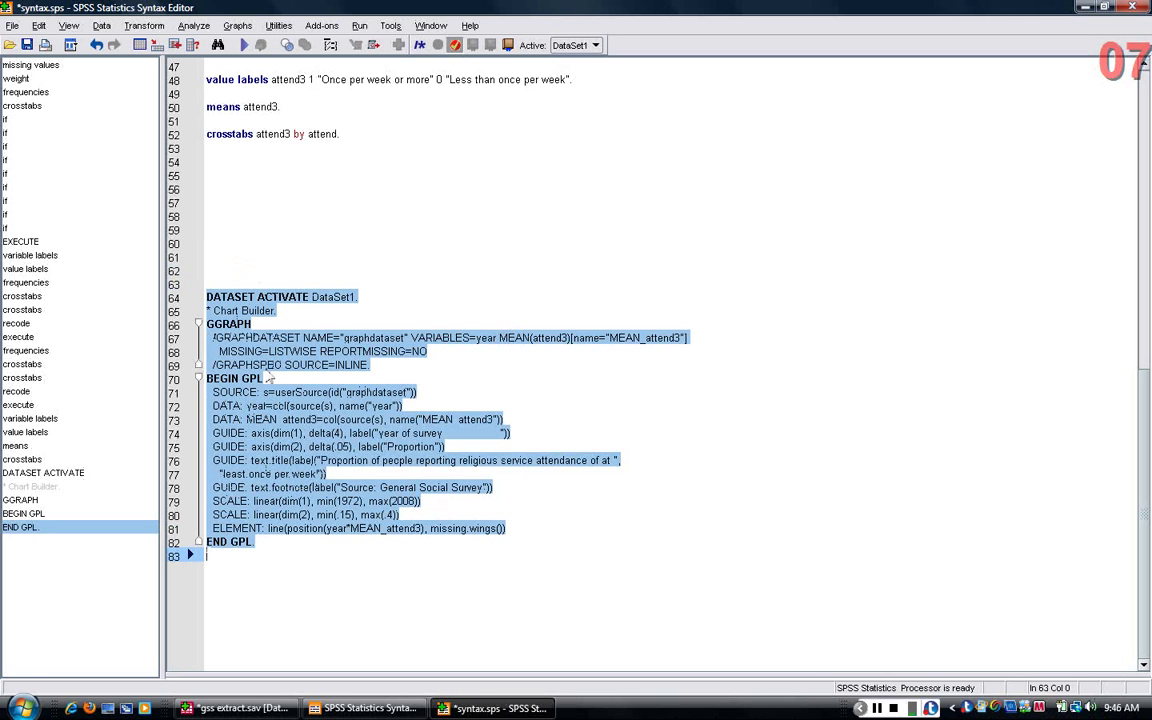
{"action": "left_click", "coordinate": [247, 45]}
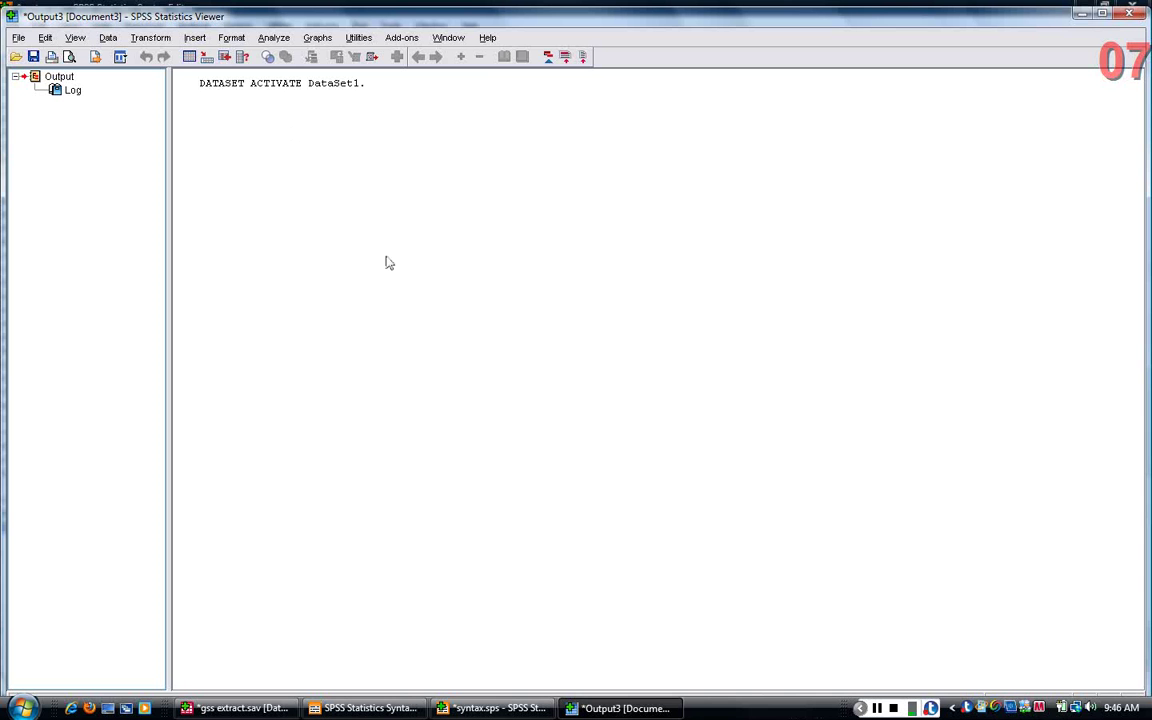
{"action": "left_click", "coordinate": [432, 303]}
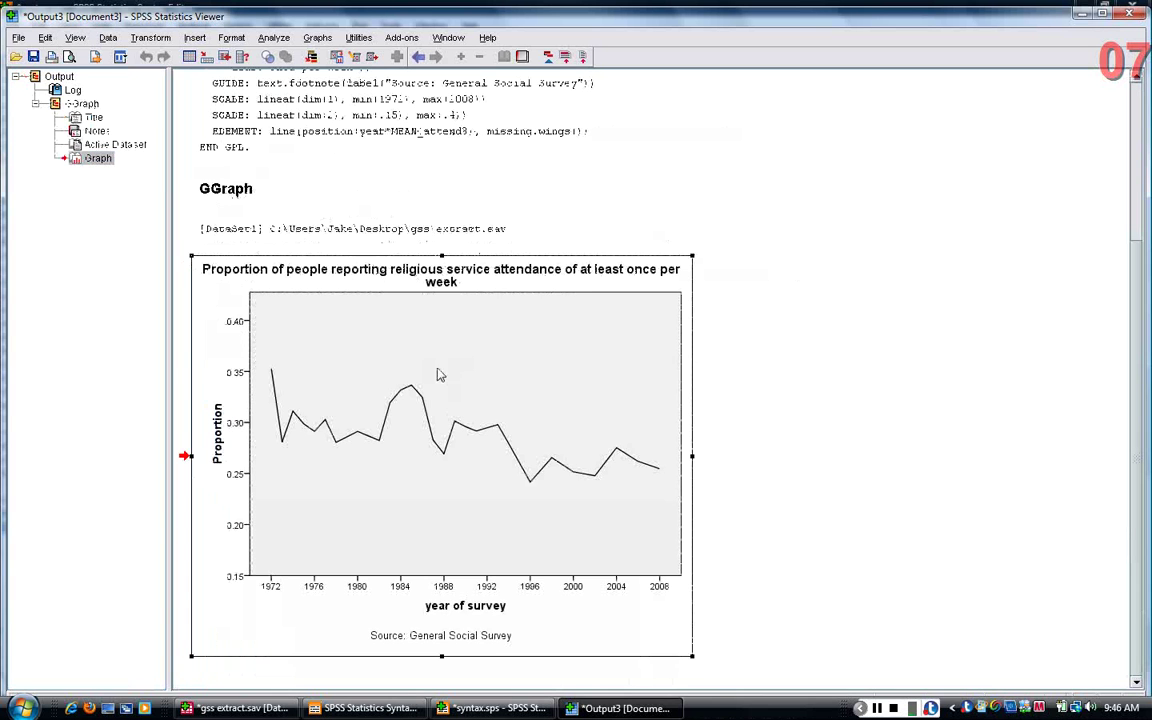
{"action": "left_click", "coordinate": [490, 708]}
{"action": "left_click", "coordinate": [300, 419]}
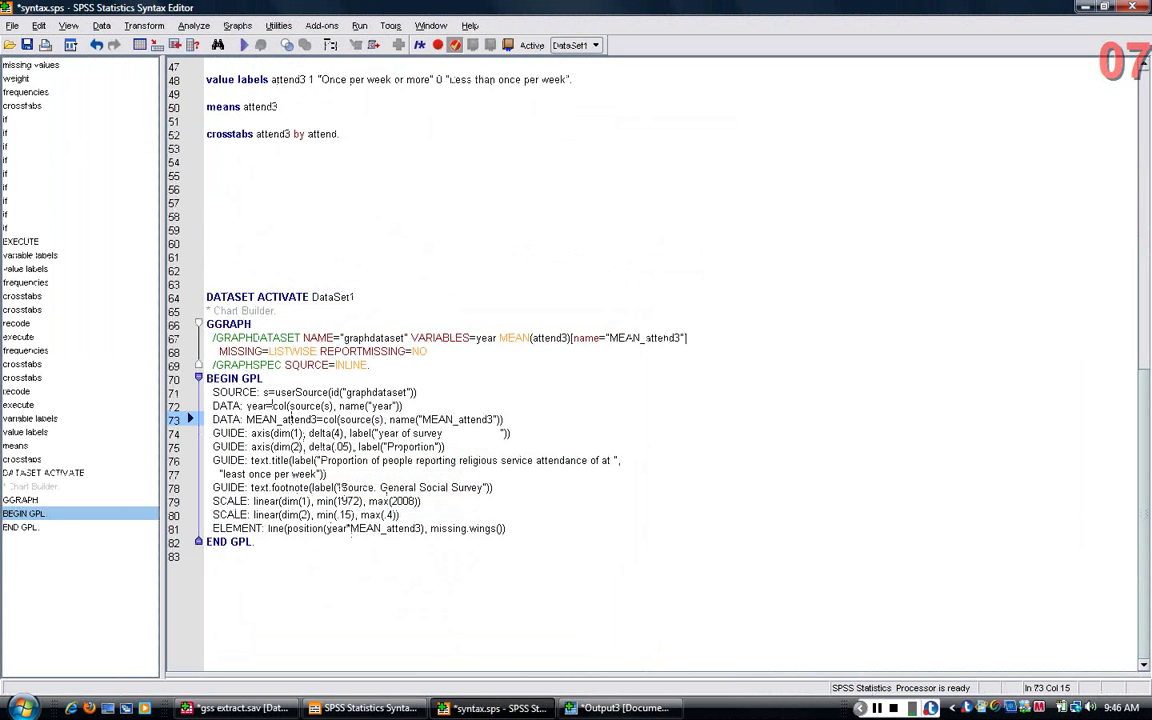
{"action": "left_click_drag", "start_coordinate": [339, 487], "coordinate": [488, 487]}
{"action": "left_click", "coordinate": [481, 487]}
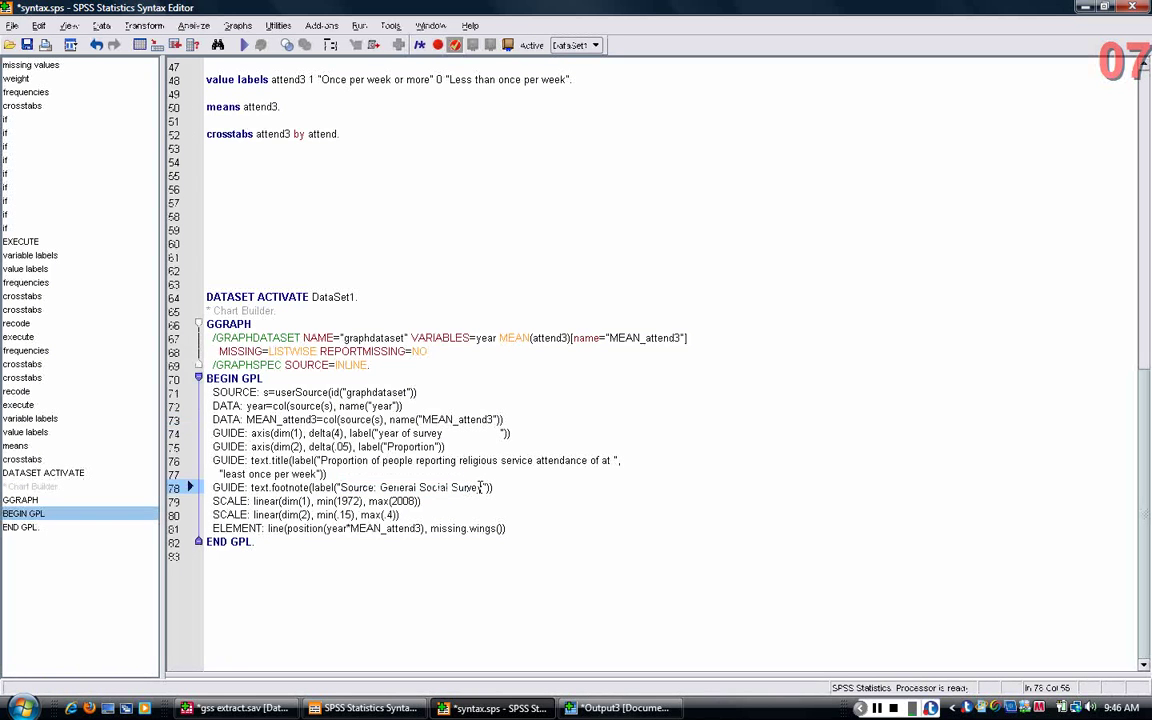
{"action": "left_click", "coordinate": [322, 461]}
{"action": "left_click_drag", "start_coordinate": [322, 461], "coordinate": [604, 461]}
{"action": "left_click", "coordinate": [604, 461]}
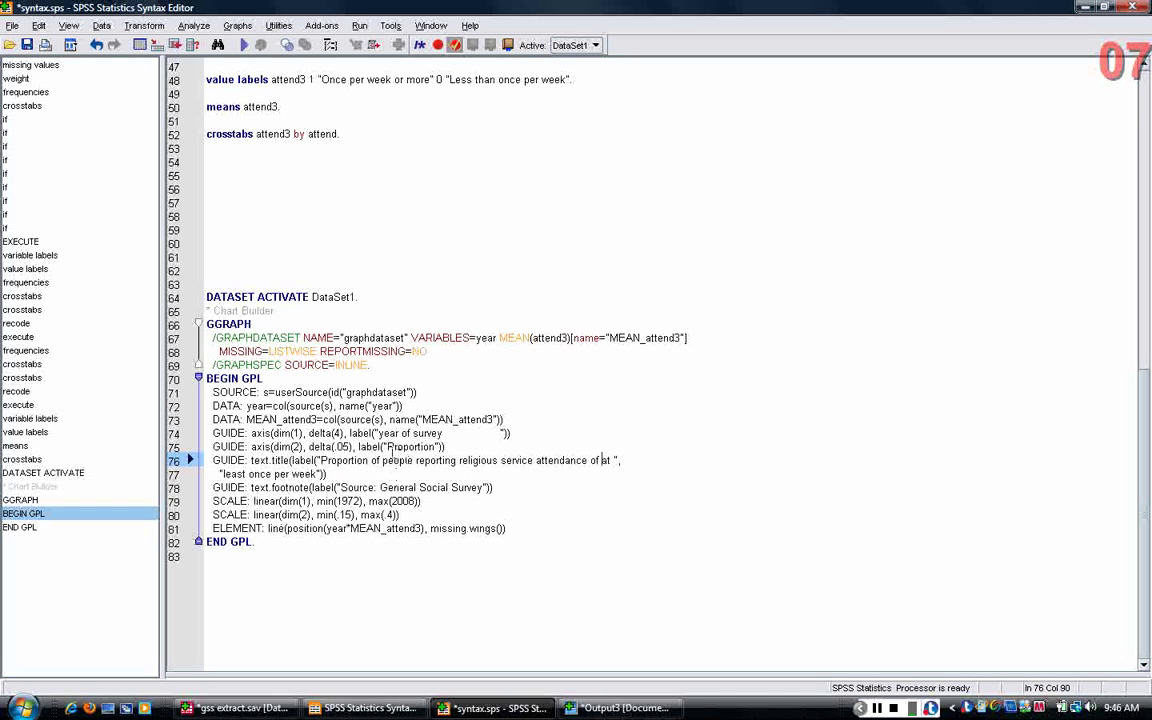
{"action": "left_click_drag", "start_coordinate": [388, 449], "coordinate": [436, 448]}
{"action": "left_click", "coordinate": [434, 447]}
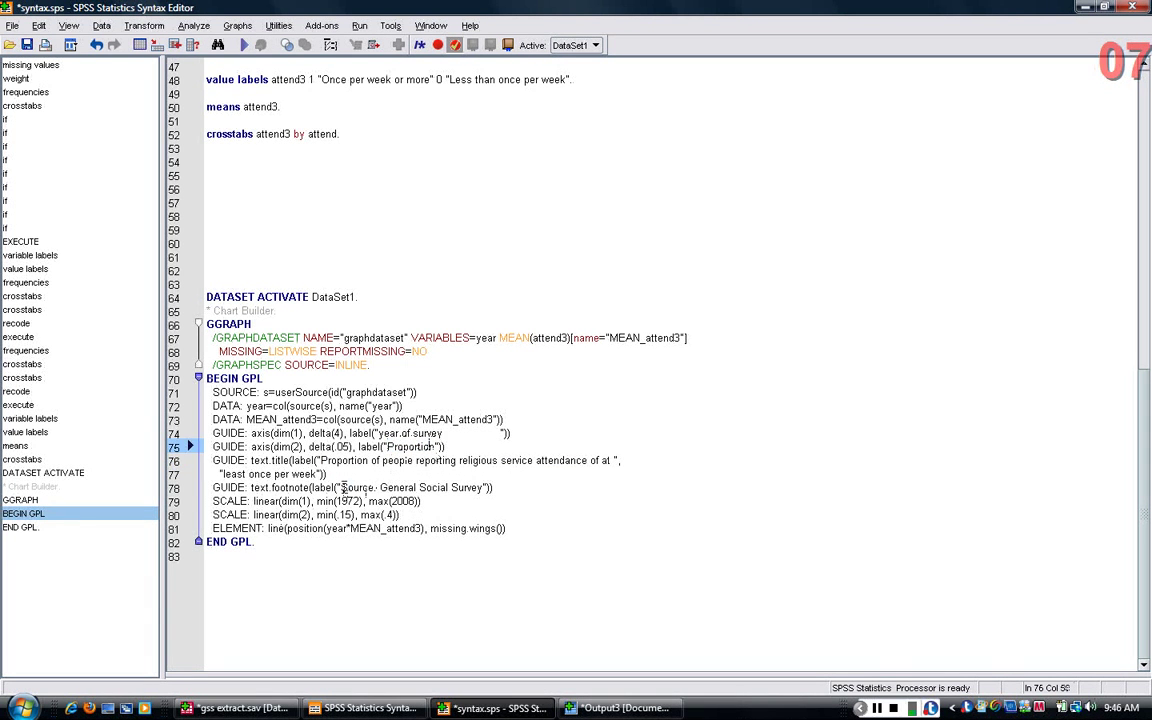
{"action": "left_click_drag", "start_coordinate": [342, 487], "coordinate": [440, 488]}
{"action": "left_click", "coordinate": [440, 488]}
{"action": "scroll", "coordinate": [300, 370], "scroll_direction": "up", "scroll_amount": 1}
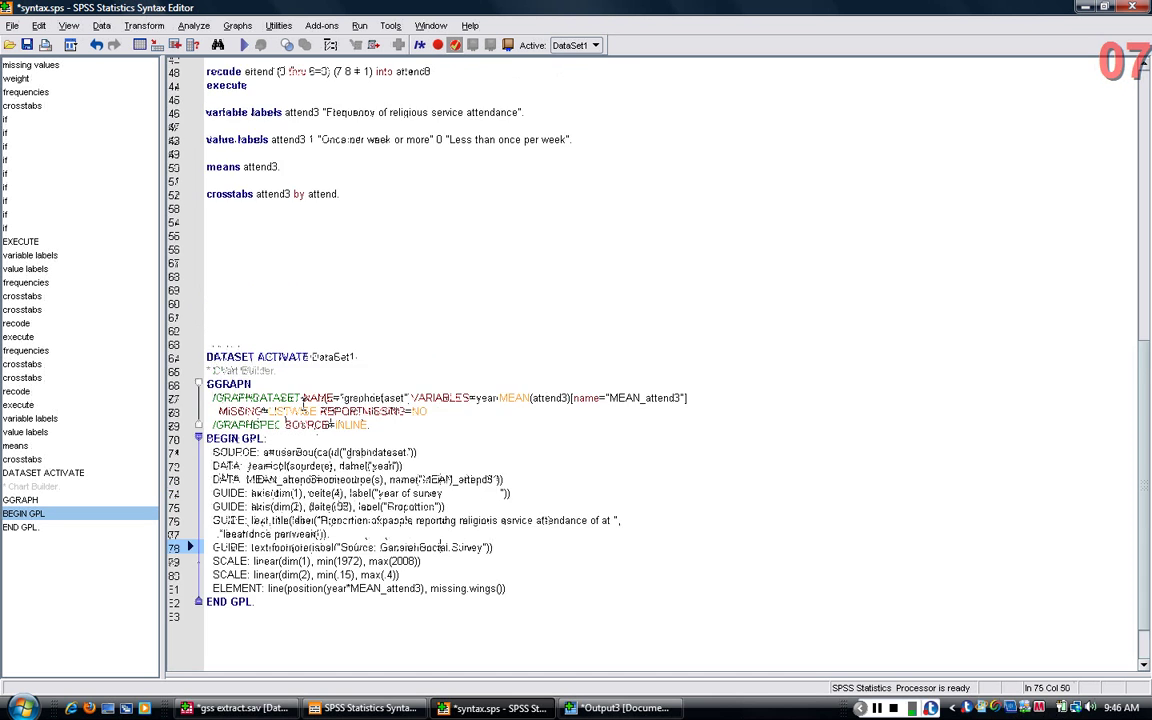
{"action": "scroll", "coordinate": [240, 320], "scroll_direction": "down", "scroll_amount": 1}
{"action": "left_click", "coordinate": [213, 272]}
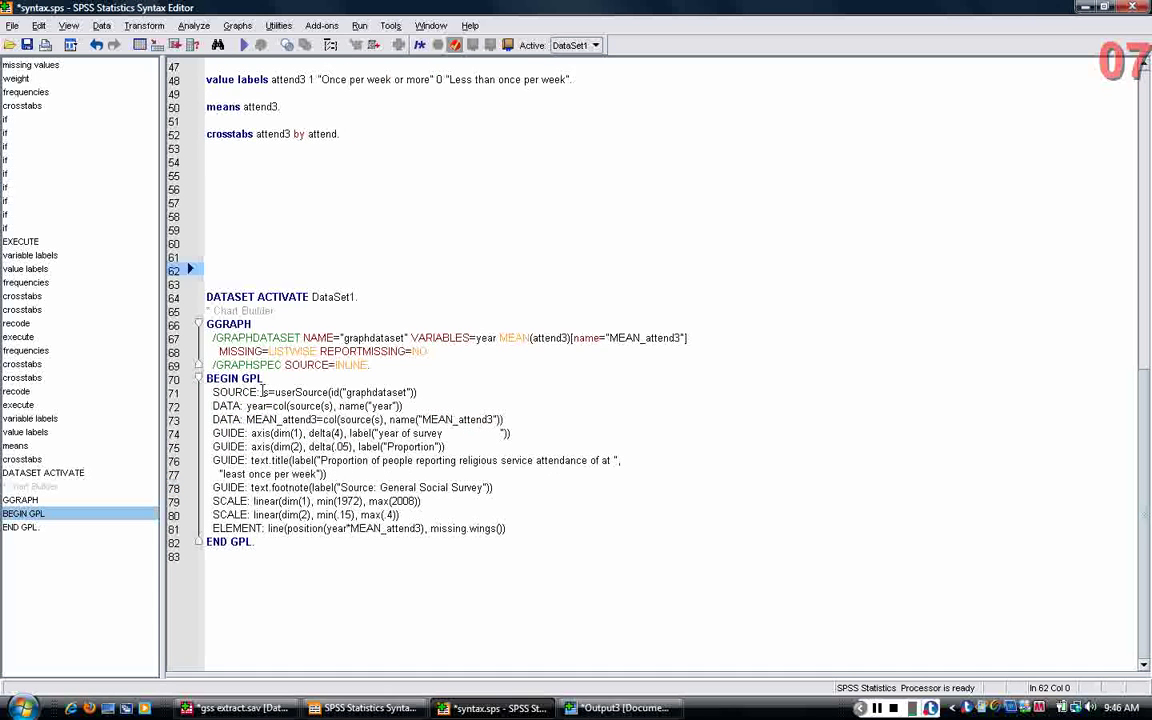
{"action": "left_click", "coordinate": [381, 460]}
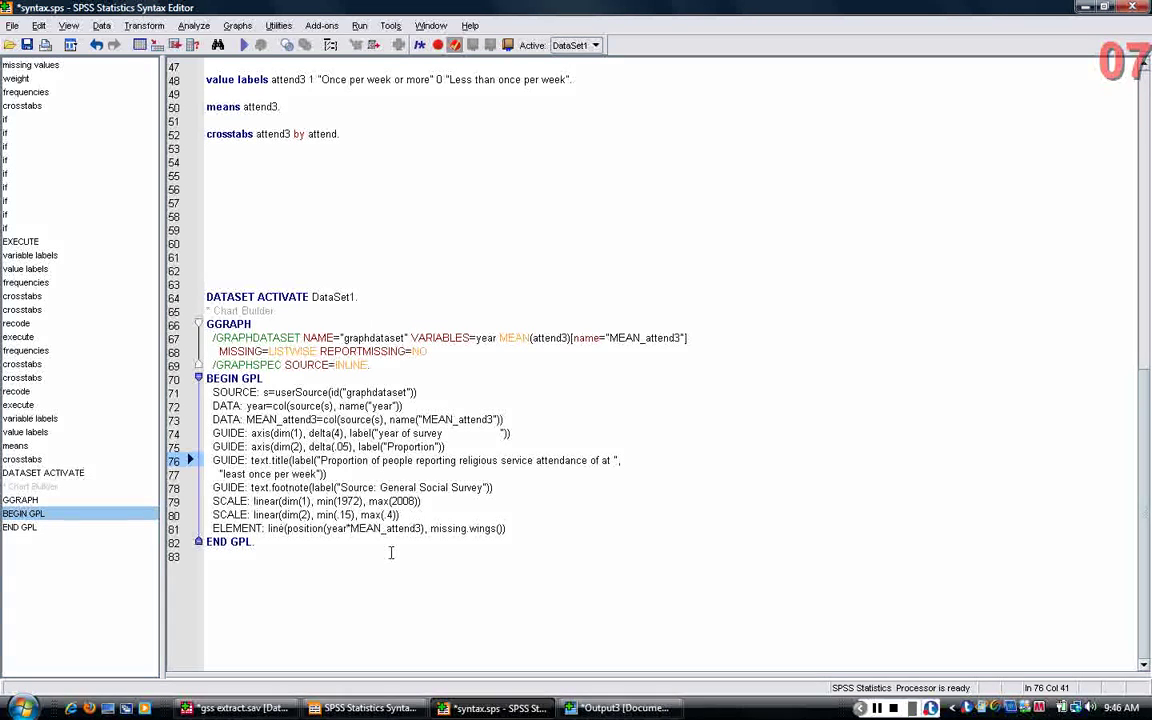
{"action": "left_click_drag", "start_coordinate": [232, 263], "coordinate": [327, 558]}
{"action": "left_click", "coordinate": [296, 550]}
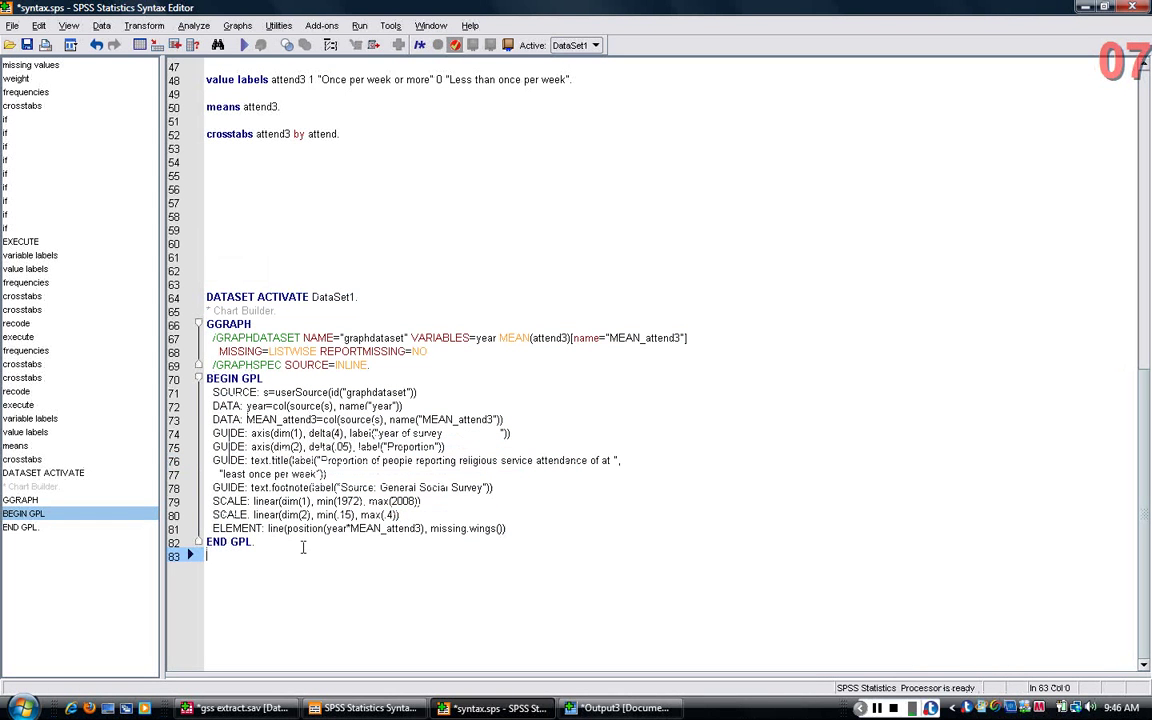
{"action": "left_click_drag", "start_coordinate": [336, 487], "coordinate": [489, 487]}
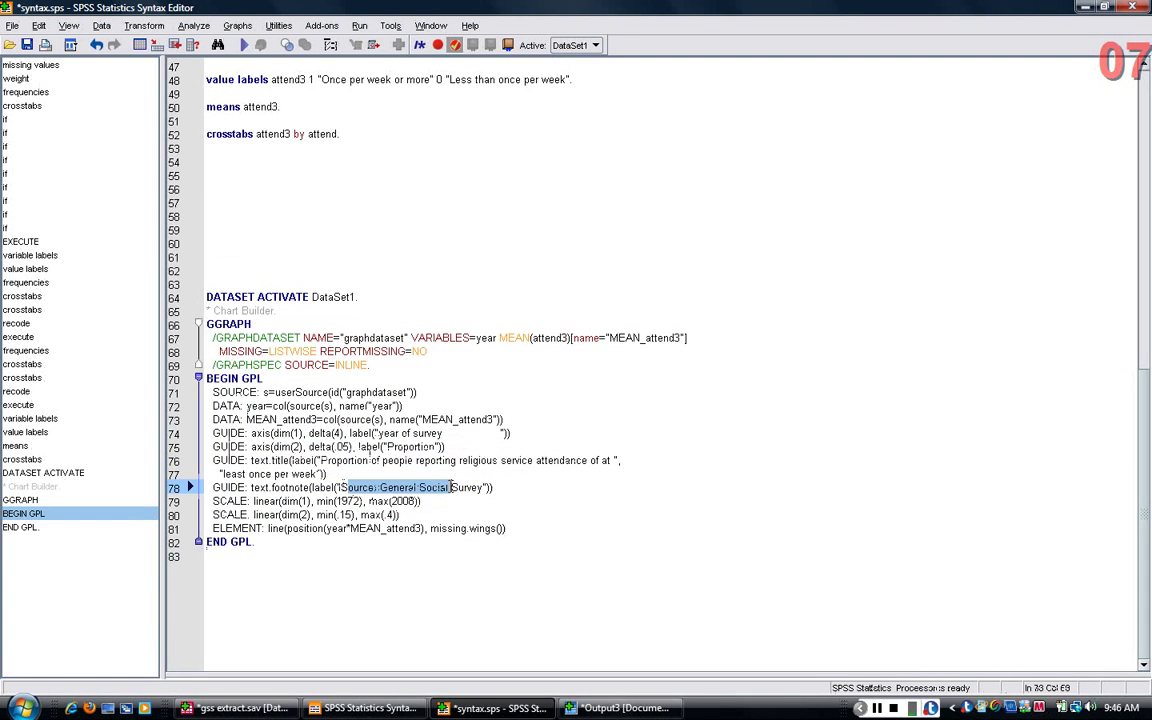
{"action": "left_click", "coordinate": [450, 487]}
{"action": "key", "text": "ctrl+Left"}
{"action": "key", "text": "ctrl+Left"}
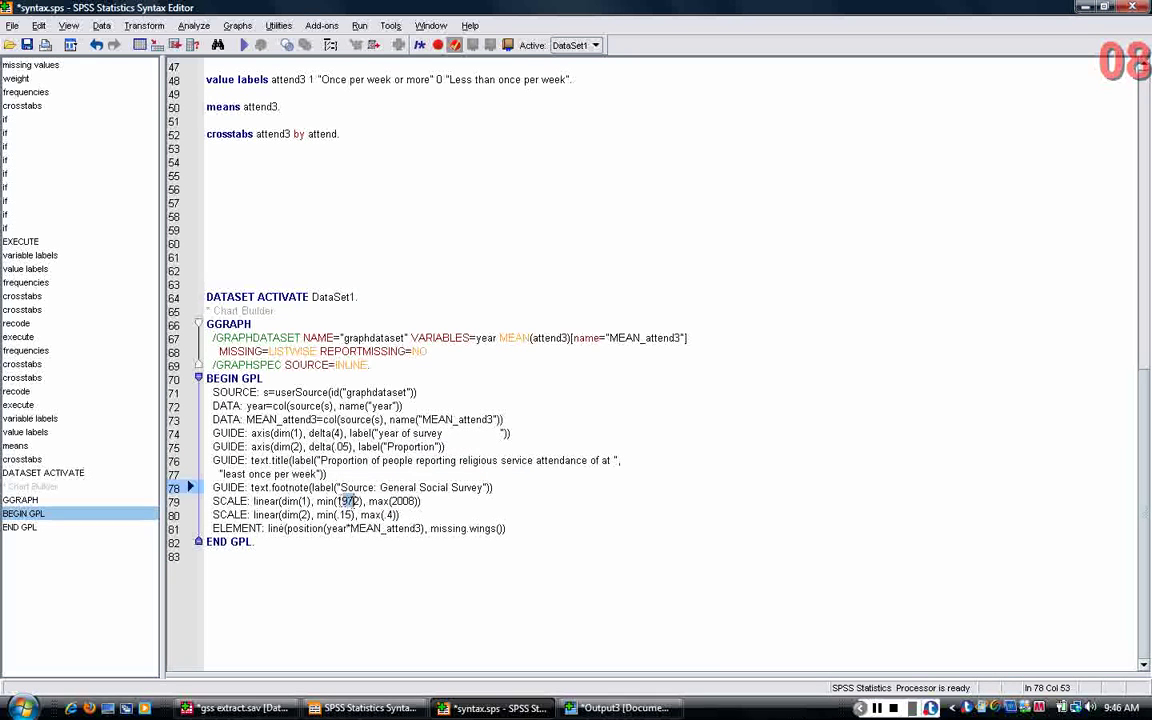
{"action": "left_click", "coordinate": [362, 501]}
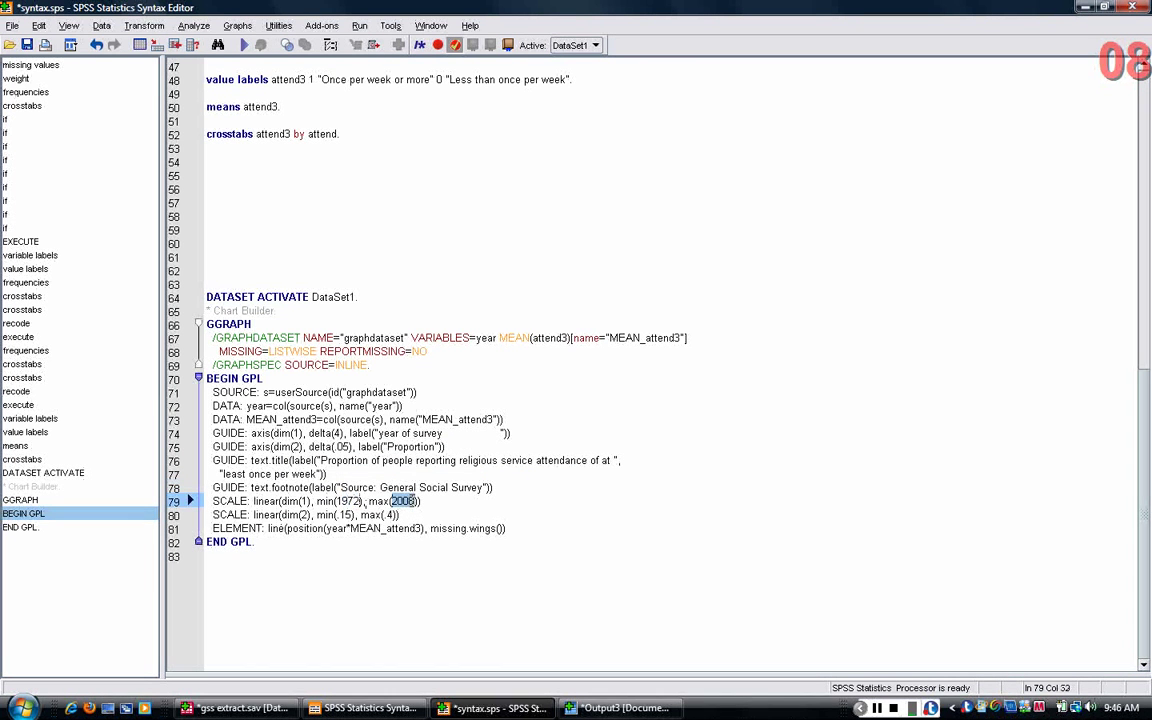
{"action": "left_click", "coordinate": [413, 501]}
{"action": "left_click", "coordinate": [361, 501]}
{"action": "left_click_drag", "start_coordinate": [251, 298], "coordinate": [342, 558]}
{"action": "left_click", "coordinate": [344, 555]}
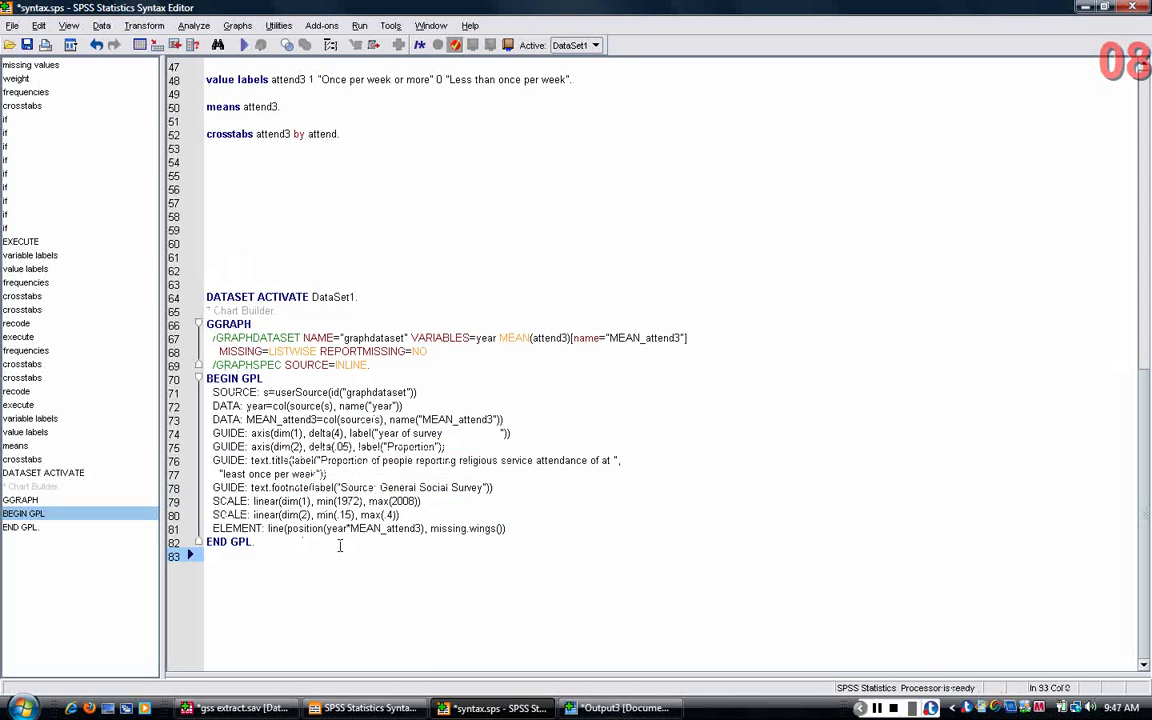
Bring Output3 forward to view the attendance chart (1972–2008, proportion 0.15–0.40) and browse its Edit and View menus
{"action": "left_click", "coordinate": [620, 708]}
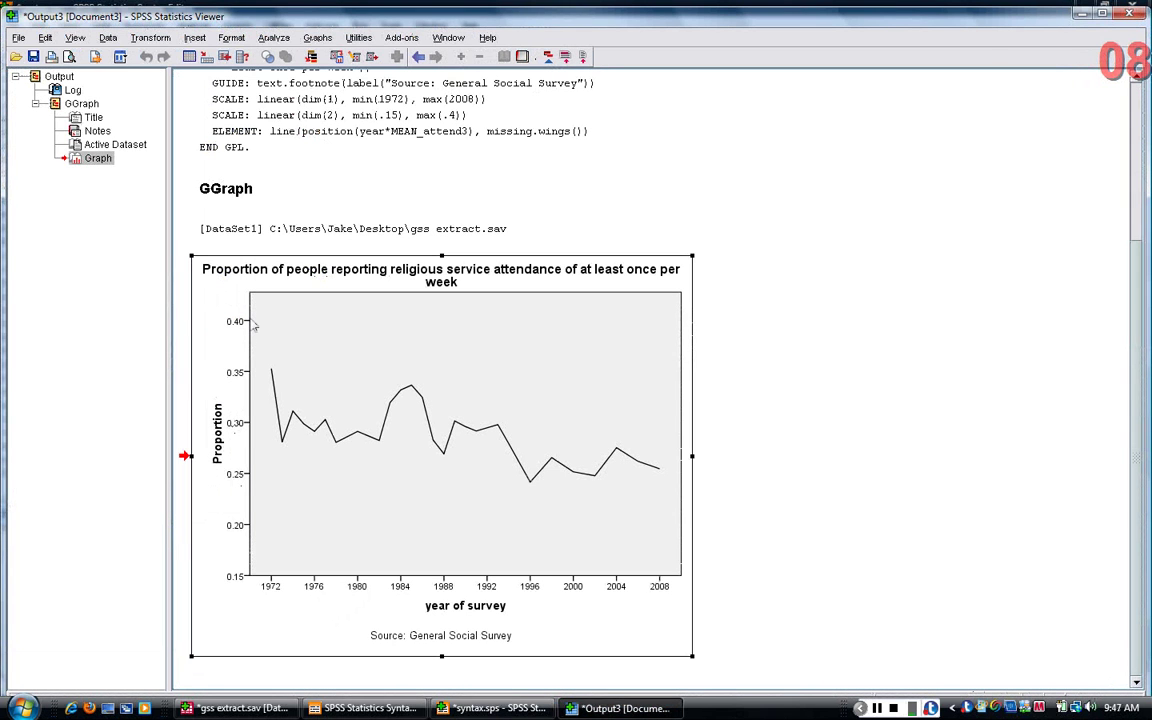
{"action": "left_click", "coordinate": [46, 38]}
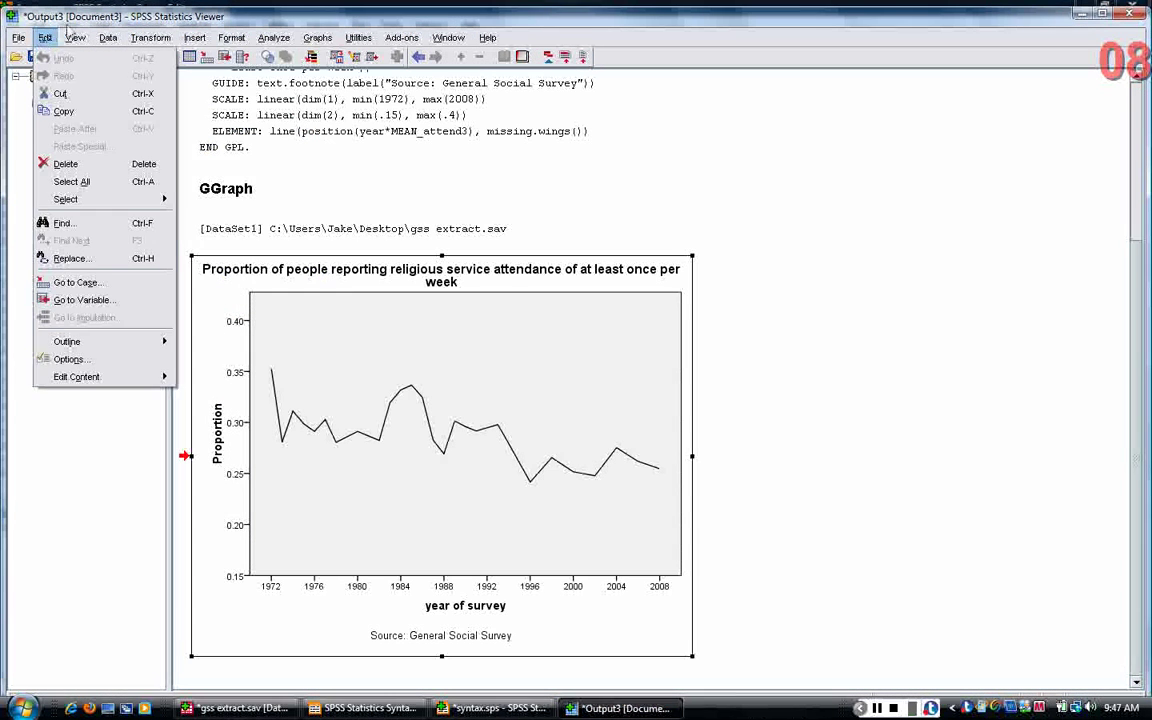
{"action": "key", "text": "Right"}
{"action": "key", "text": "Right"}
{"action": "left_click", "coordinate": [386, 375]}
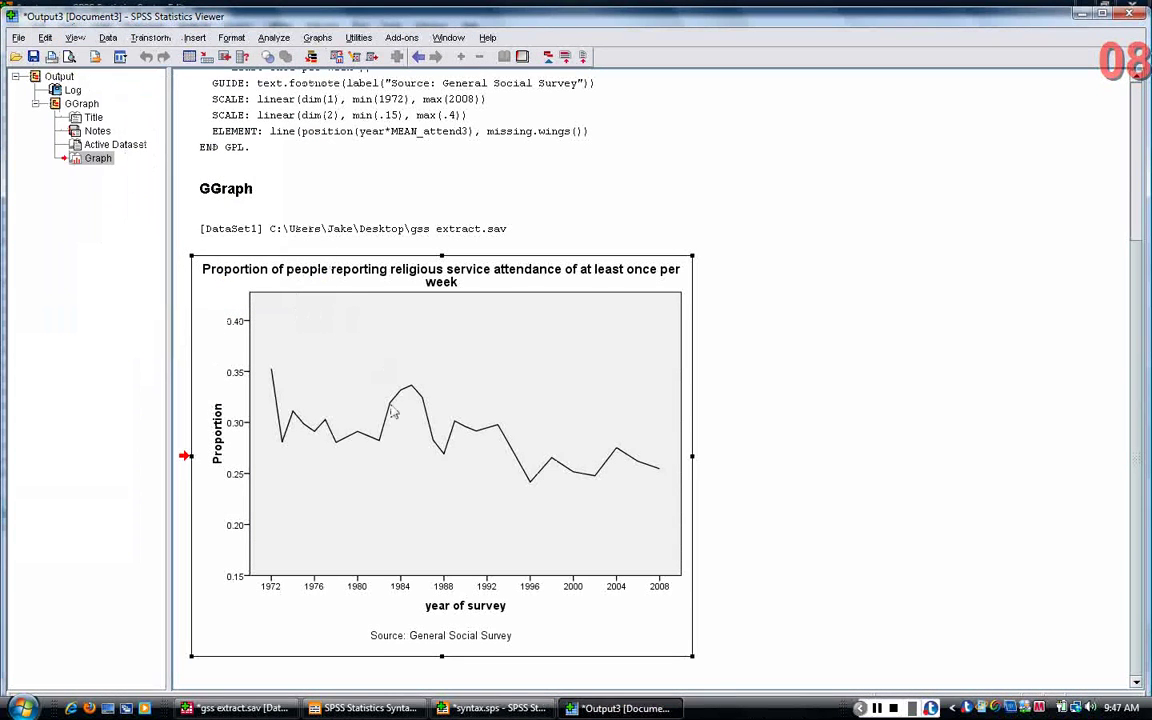